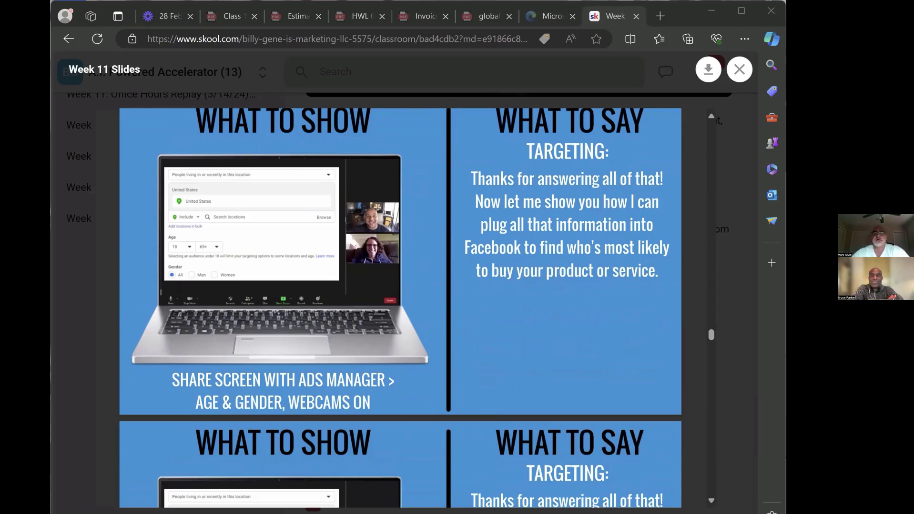
Switch to the browser window with Meta Ads Manager and open the ad account's campaigns list
key(alt+Tab)
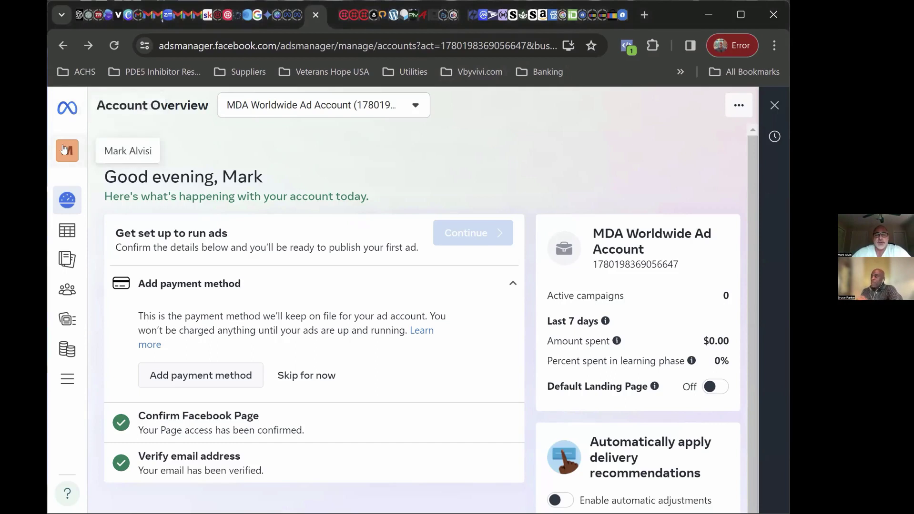
mouse_move(63, 199)
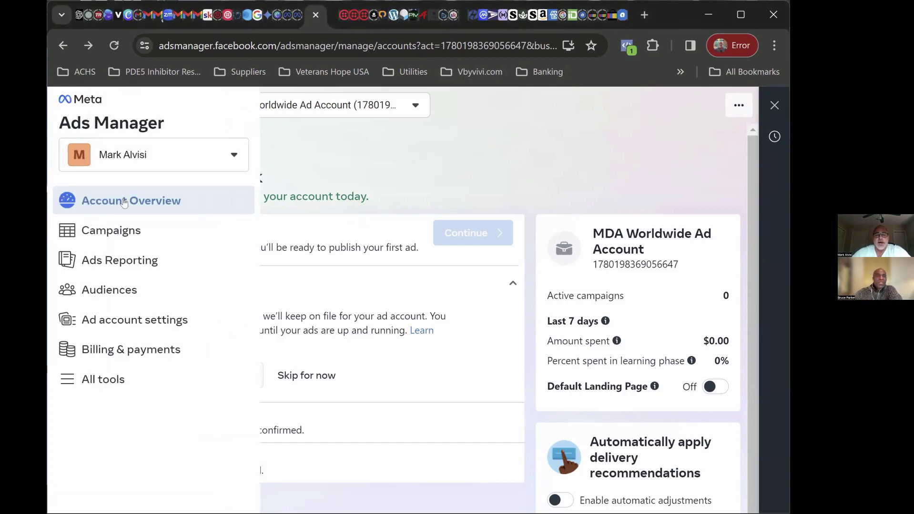
click(107, 232)
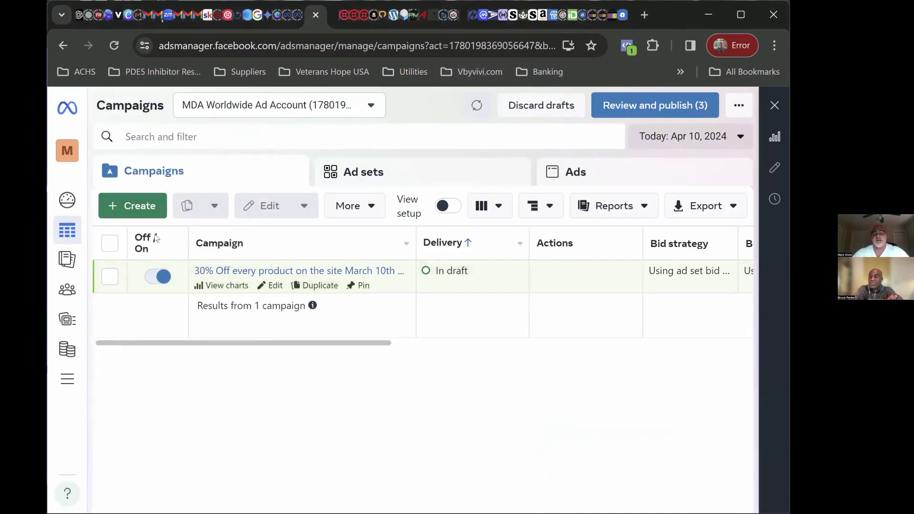
Create a new auction campaign with the Leads objective, using the manual leads campaign setup
click(134, 205)
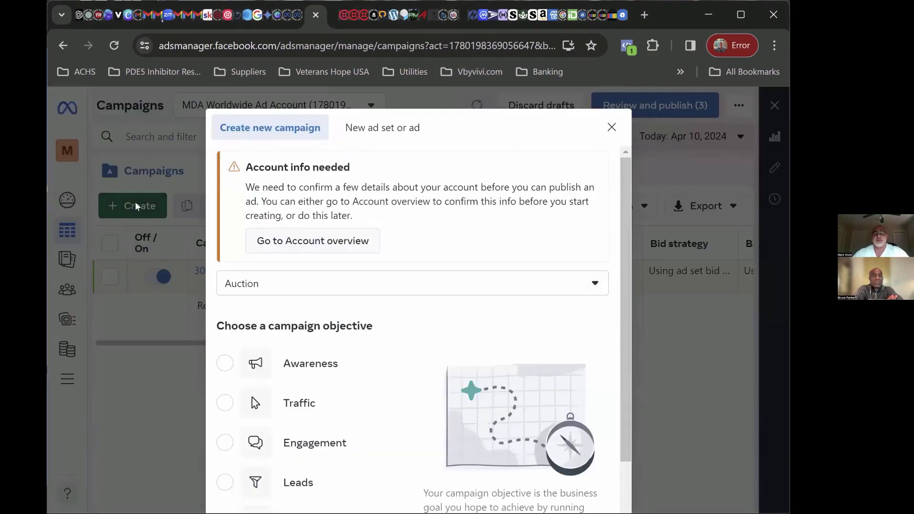
scroll(442, 306, down, 3)
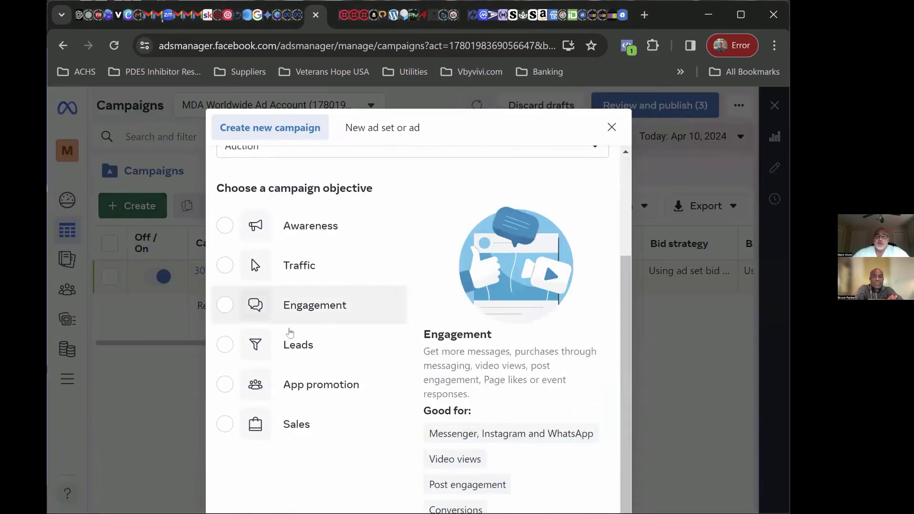
click(222, 346)
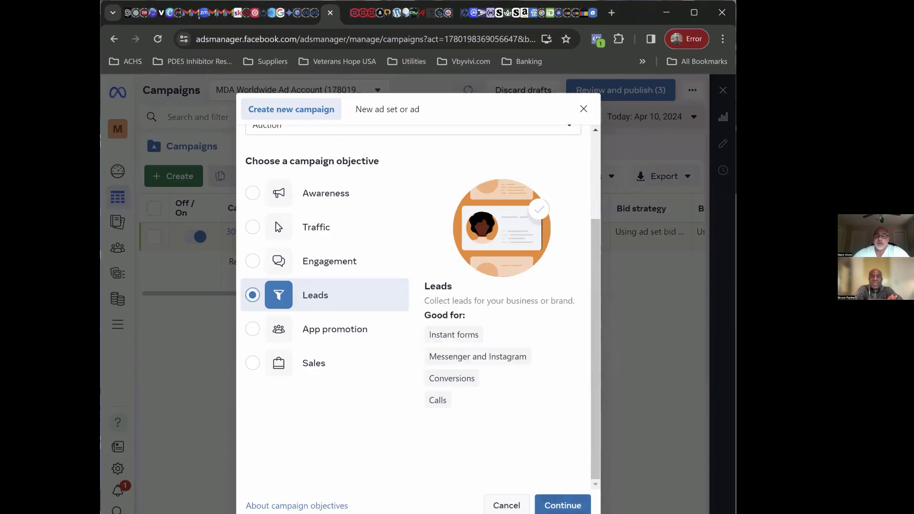
click(560, 501)
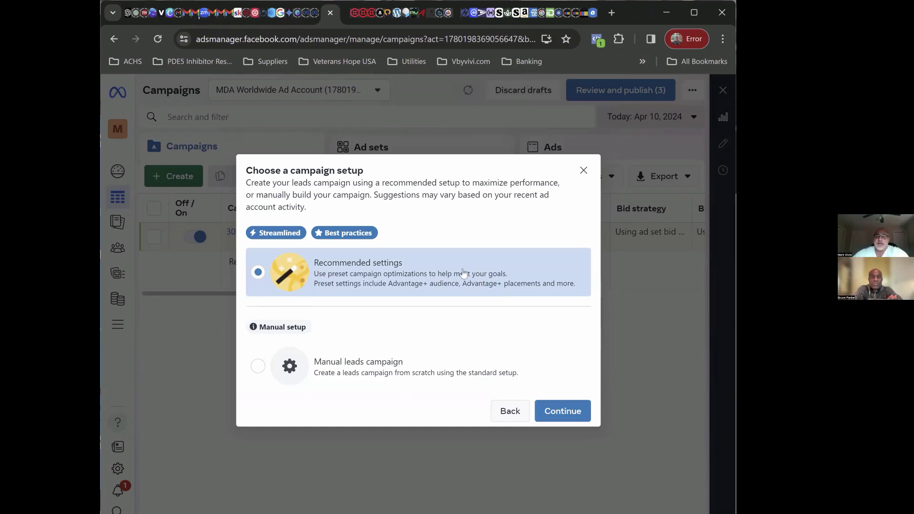
click(258, 366)
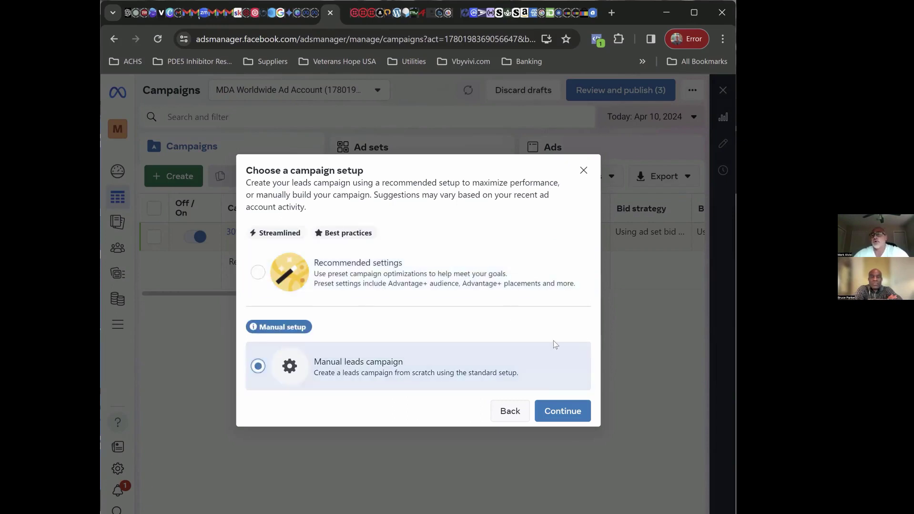
click(565, 411)
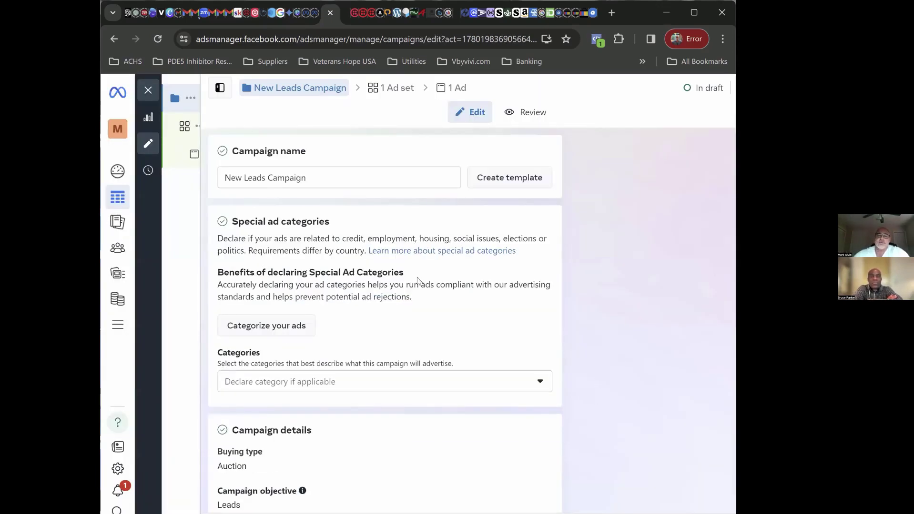
Rename the new leads campaign as World Life Media
click(315, 175)
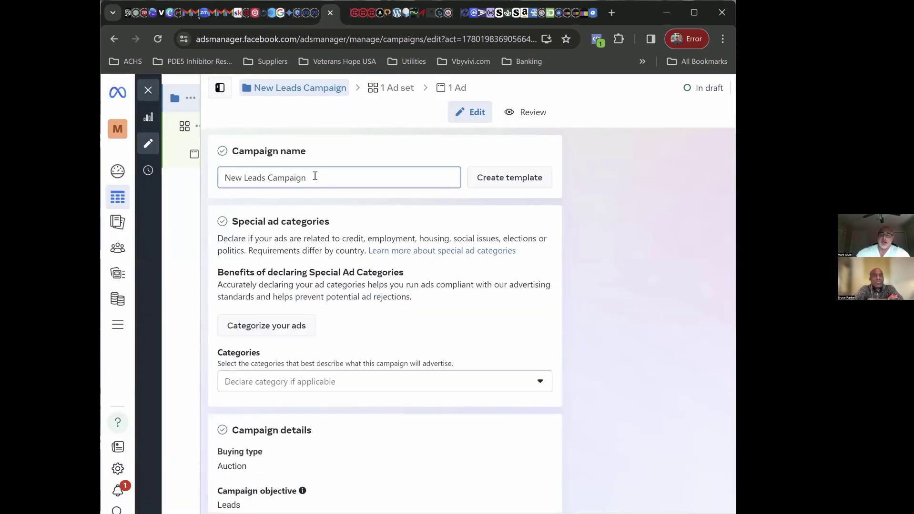
key(BackSpace)
key(BackSpace)
key(BackSpace)
key(BackSpace)
key(BackSpace)
key(BackSpace)
key(BackSpace)
key(BackSpace)
key(BackSpace)
key(BackSpace)
key(BackSpace)
key(BackSpace)
key(BackSpace)
key(BackSpace)
key(BackSpace)
key(BackSpace)
key(BackSpace)
key(BackSpace)
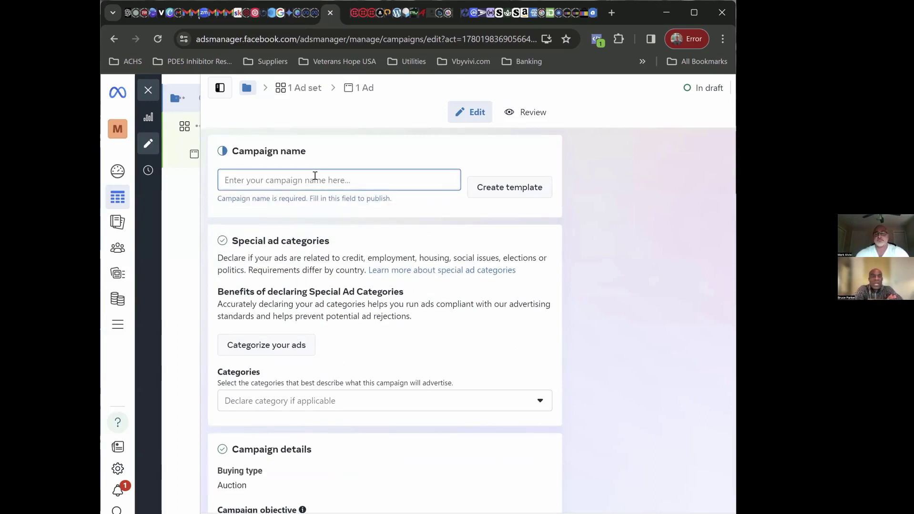
text(W)
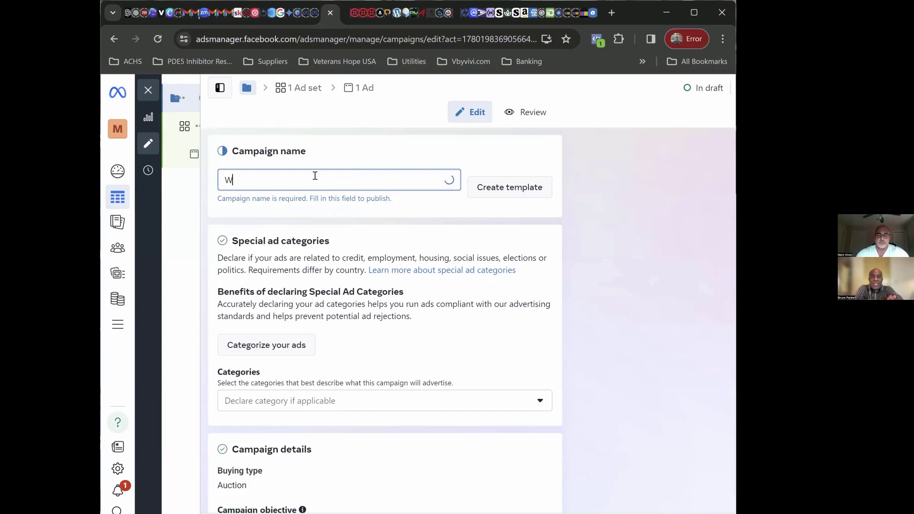
text(orld Li)
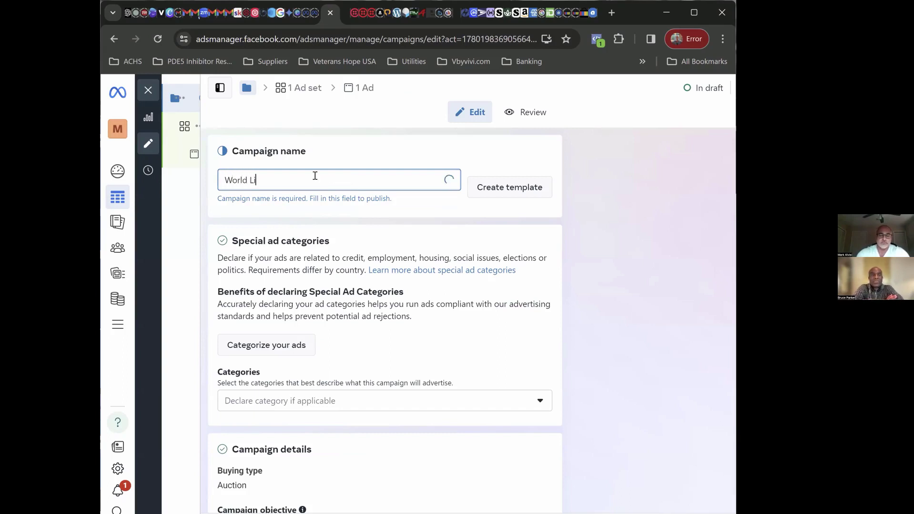
text(fe Media)
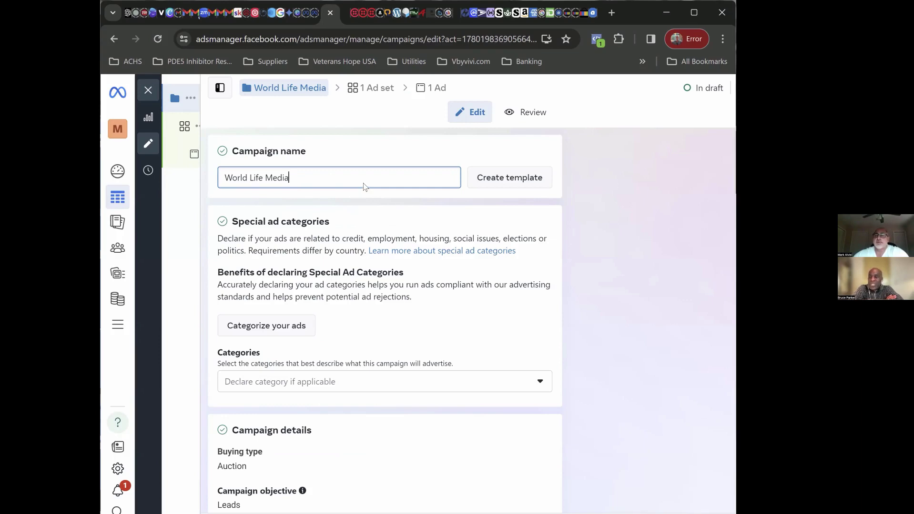
Open the campaign's new leads ad set and set its conversion location to Website
scroll(424, 256, down, 3)
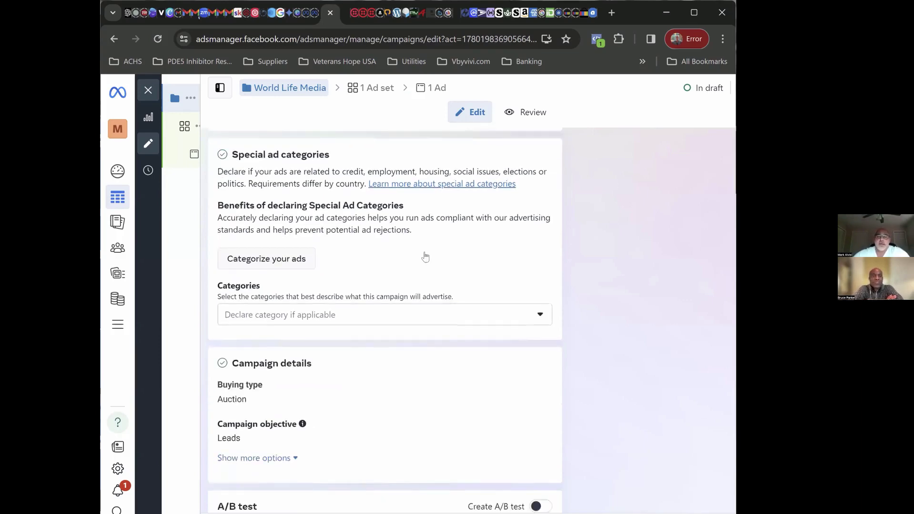
scroll(424, 253, up, 3)
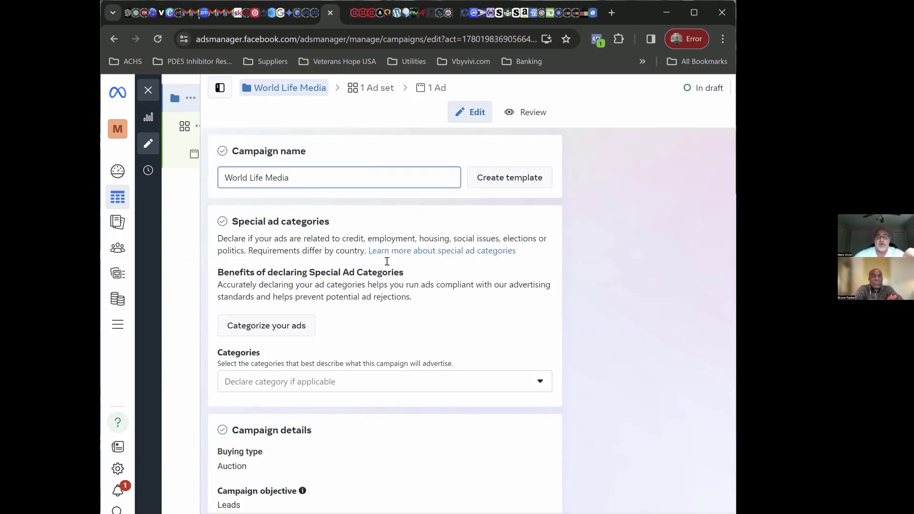
scroll(453, 296, down, 2)
scroll(453, 296, down, 3)
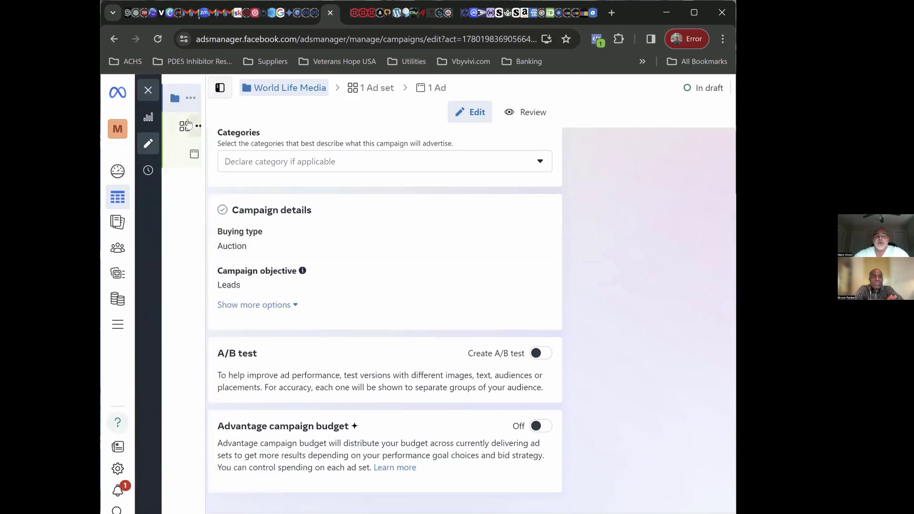
click(214, 127)
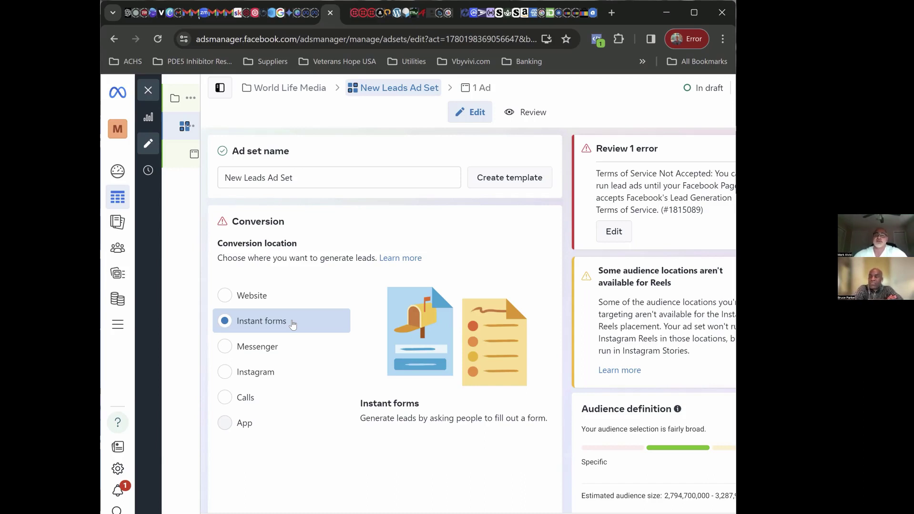
click(233, 296)
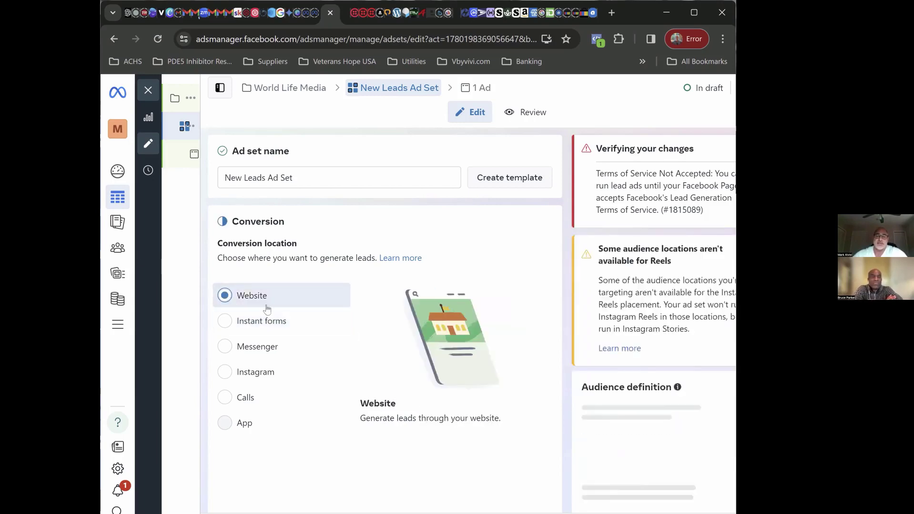
Set the ad set's daily budget to $30.00 in the budget and schedule settings
scroll(403, 366, down, 1)
scroll(403, 366, down, 5)
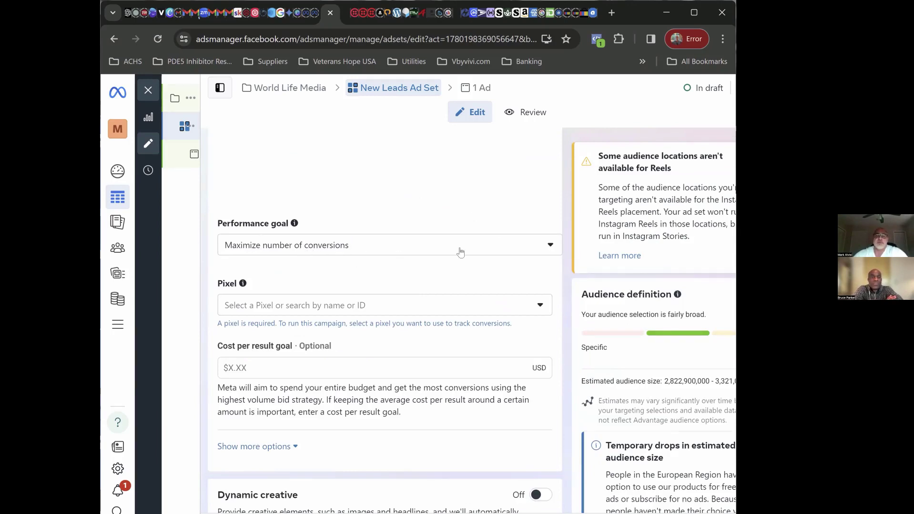
scroll(464, 271, down, 1)
scroll(464, 271, down, 5)
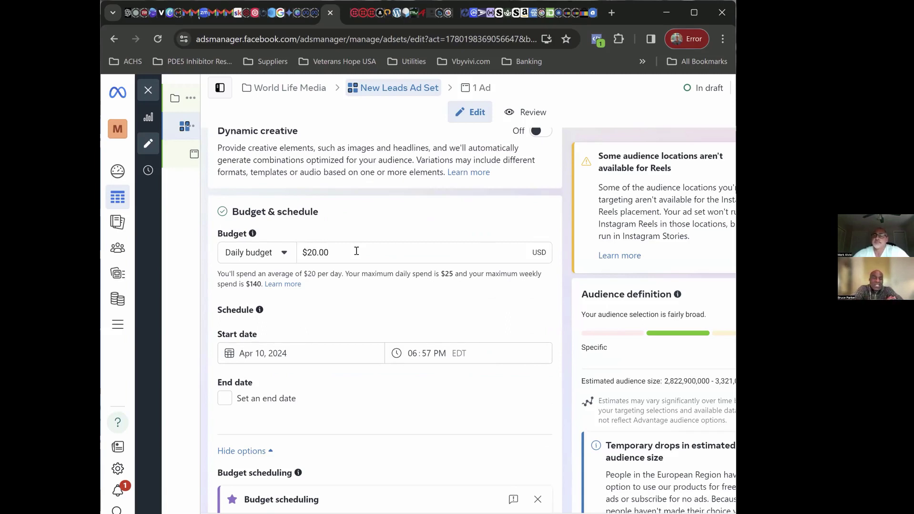
click(316, 251)
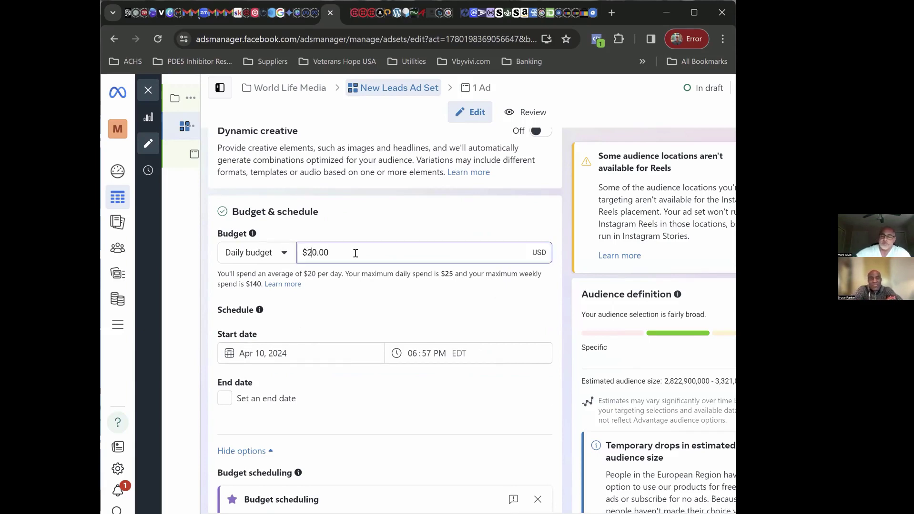
key(BackSpace)
text(3)
Edit the locations in the ad set's audience controls and remove the Worldwide location
scroll(329, 295, down, 2)
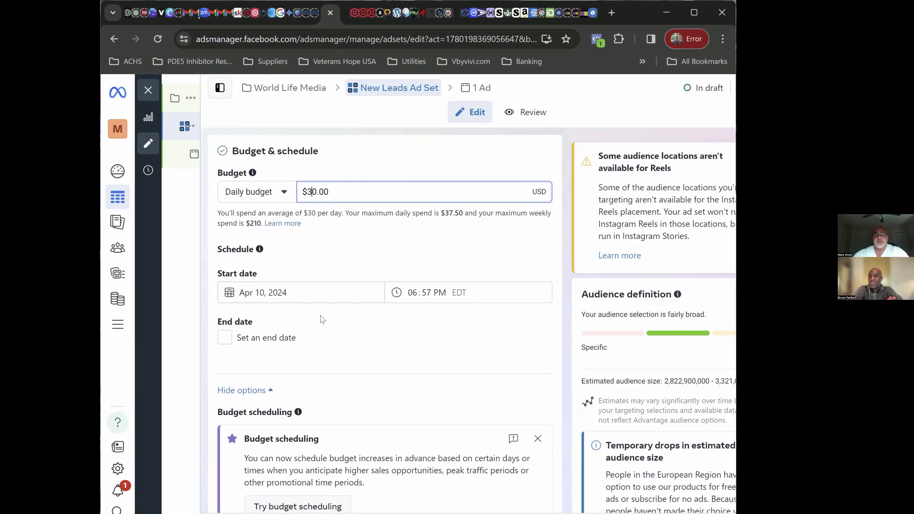
scroll(367, 320, down, 1)
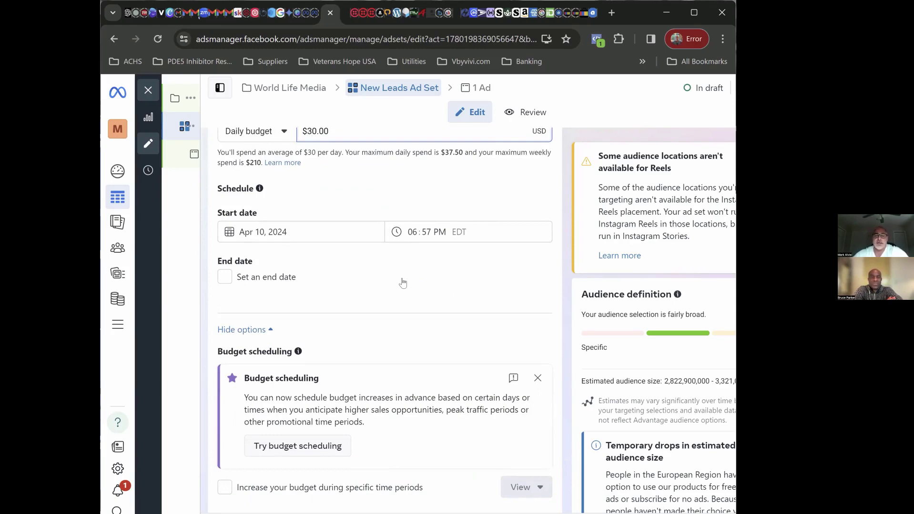
scroll(400, 284, down, 2)
scroll(403, 276, down, 4)
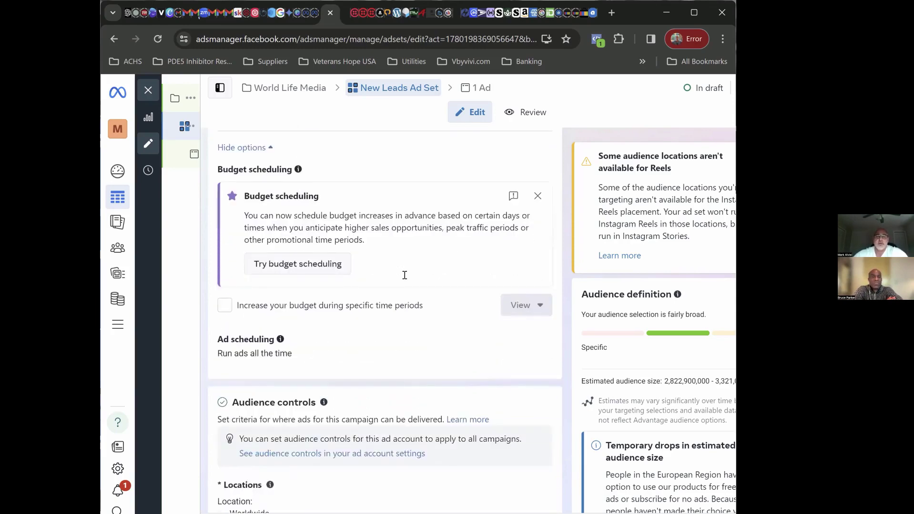
scroll(439, 310, down, 1)
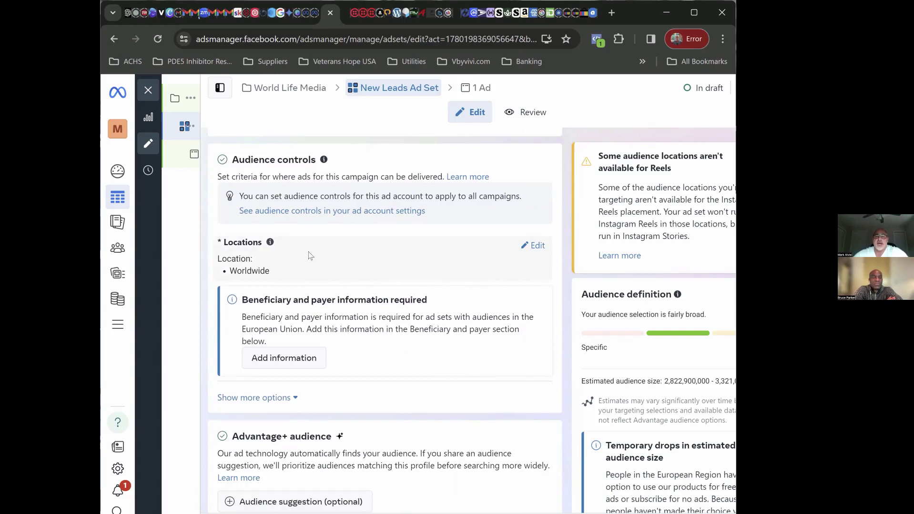
click(538, 246)
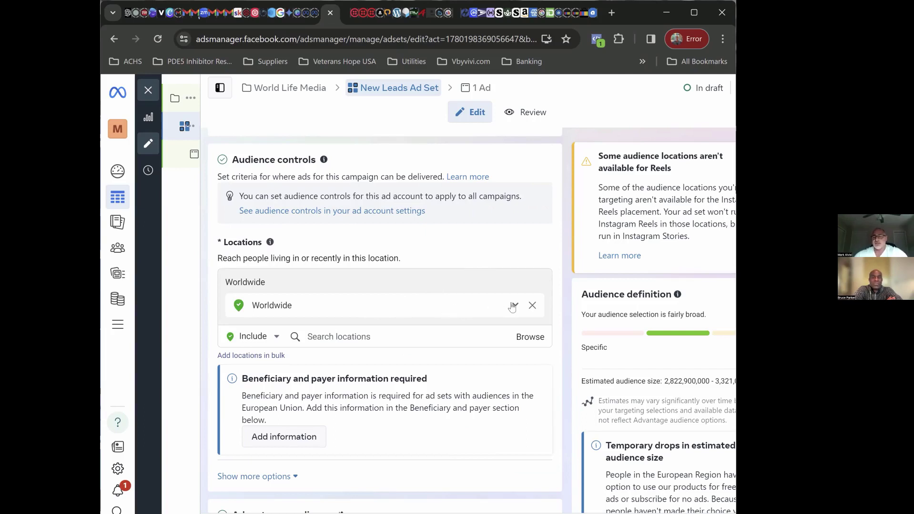
click(513, 305)
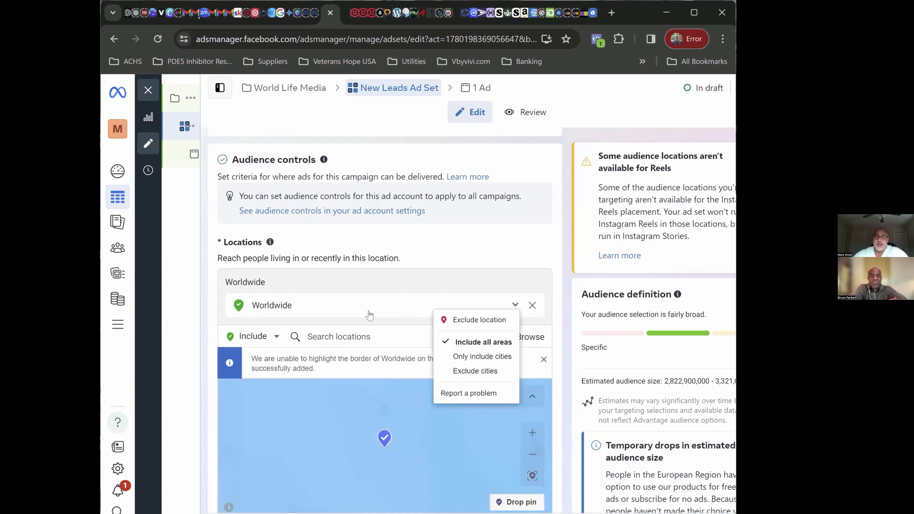
scroll(367, 315, down, 1)
click(354, 277)
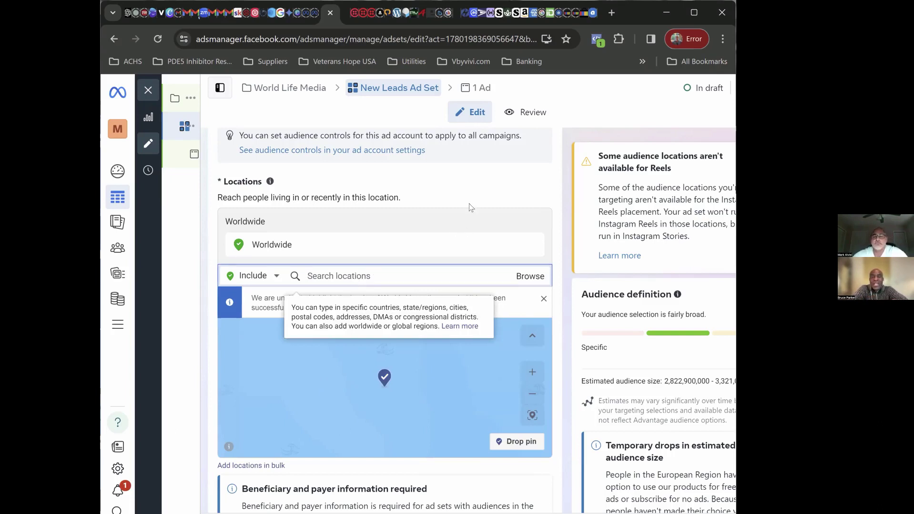
click(532, 245)
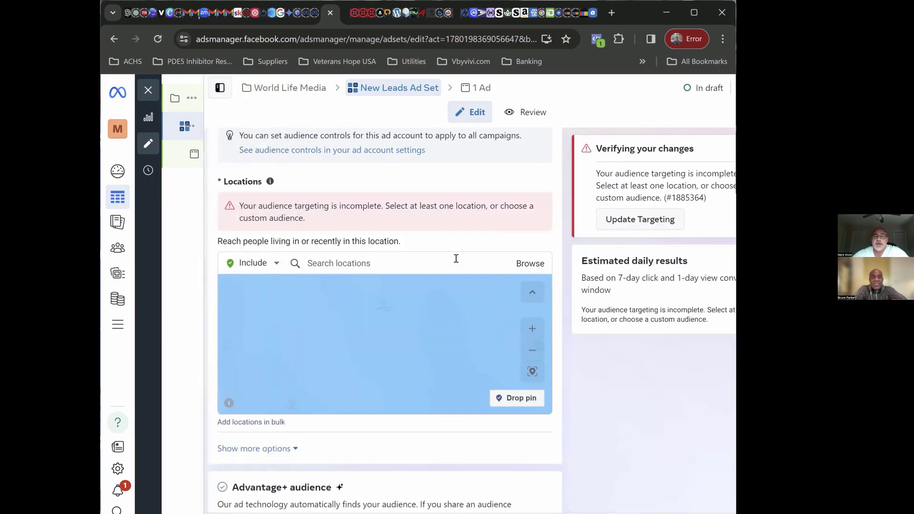
Search the locations for "united states" and include the country United States in the ad set's audience
click(405, 260)
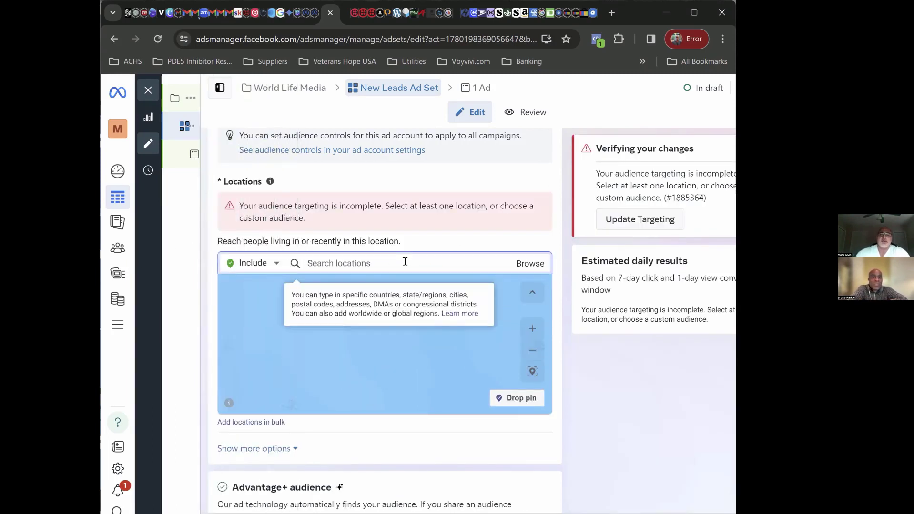
text(un)
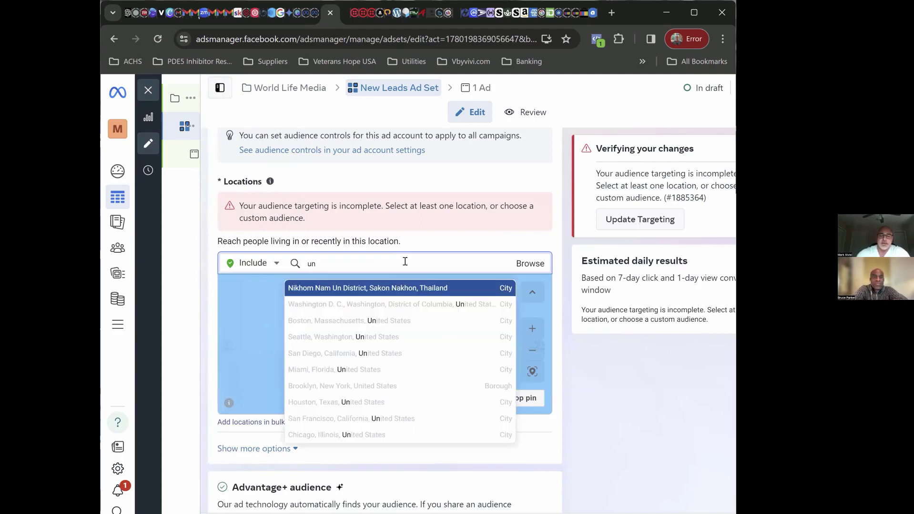
text(ited sta)
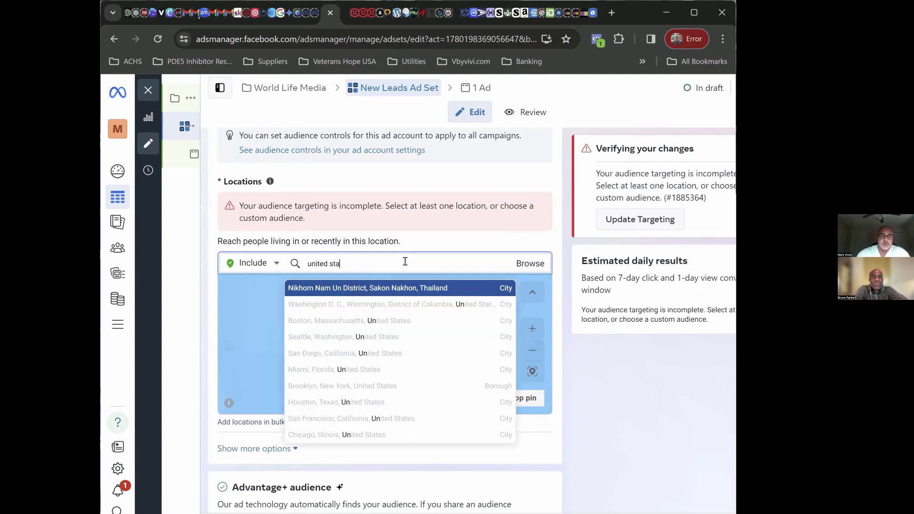
text(tes)
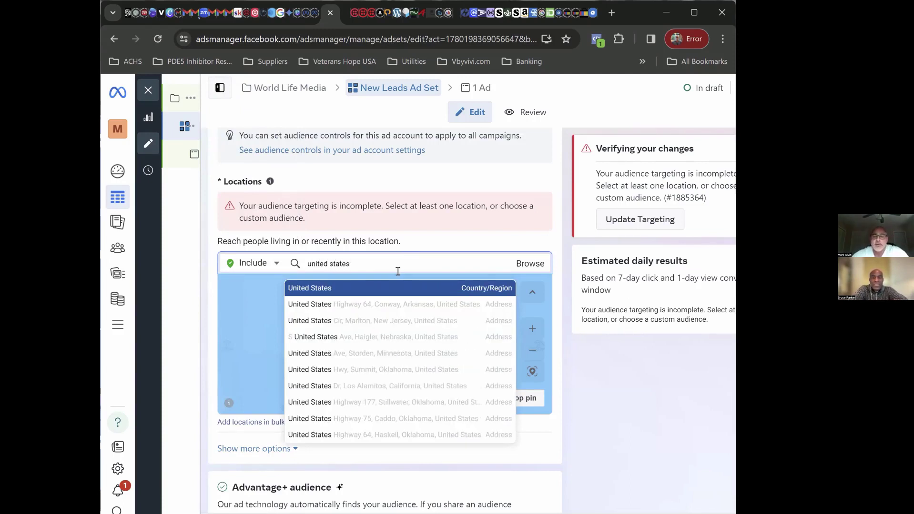
click(387, 290)
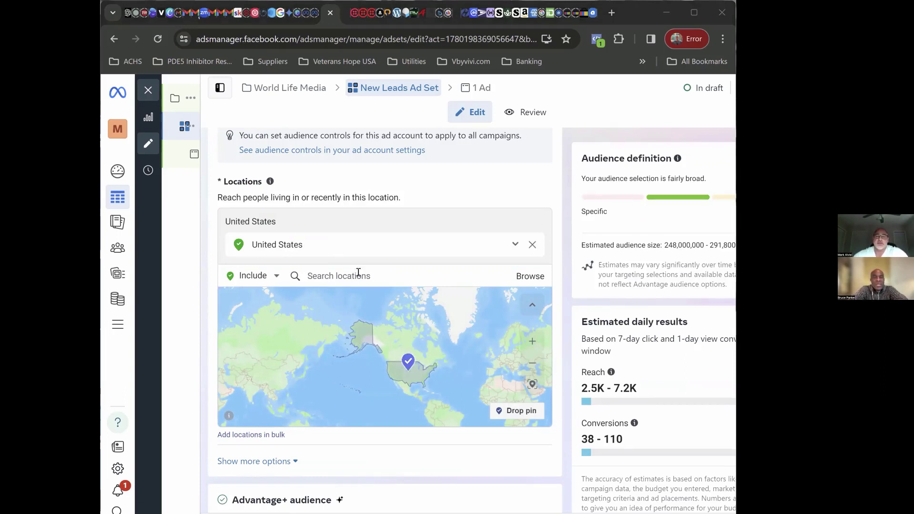
Include the countries Canada and South Africa in the ad set's audience locations
click(329, 276)
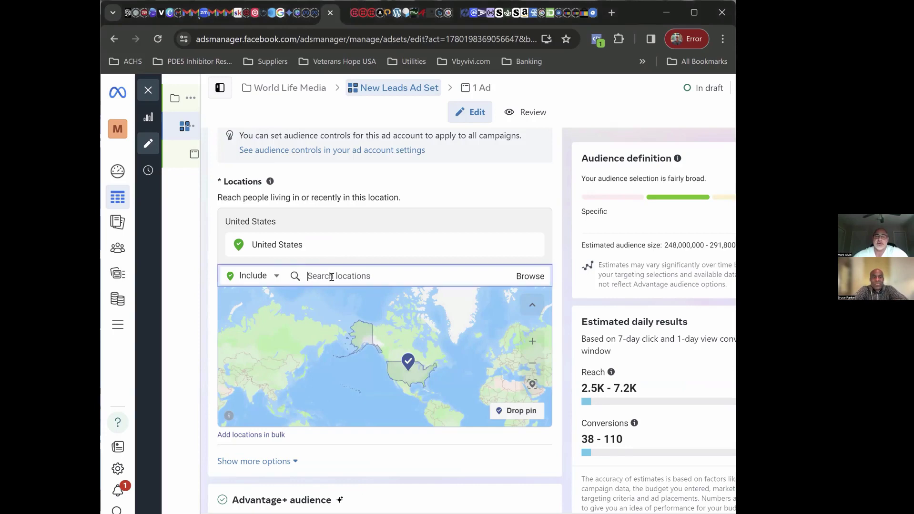
text(ca)
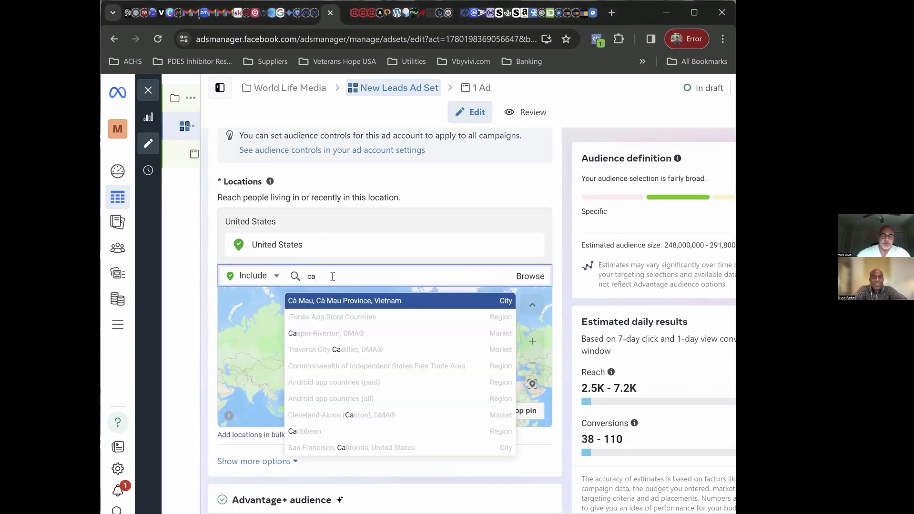
text(nada)
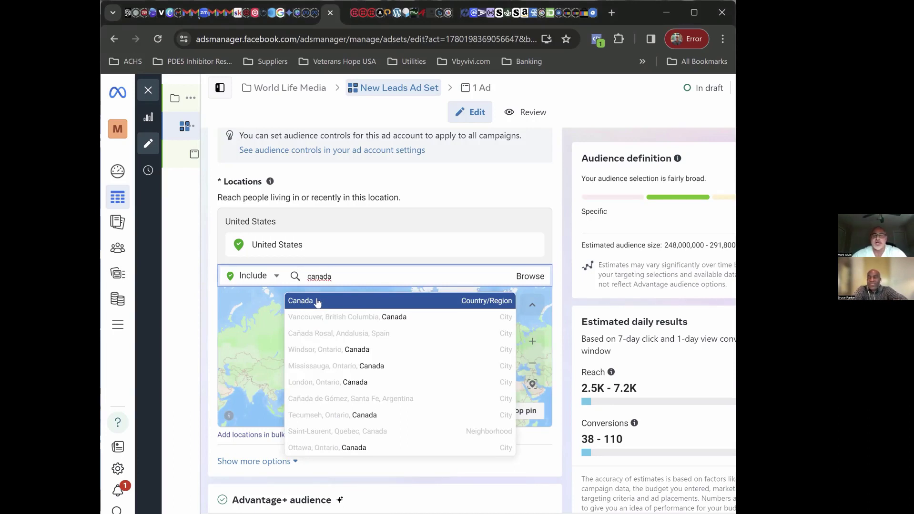
click(316, 302)
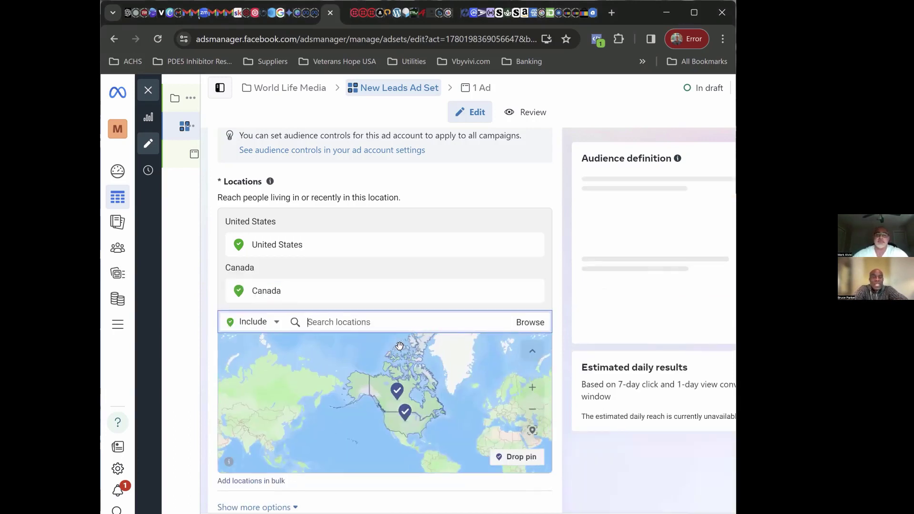
text(s)
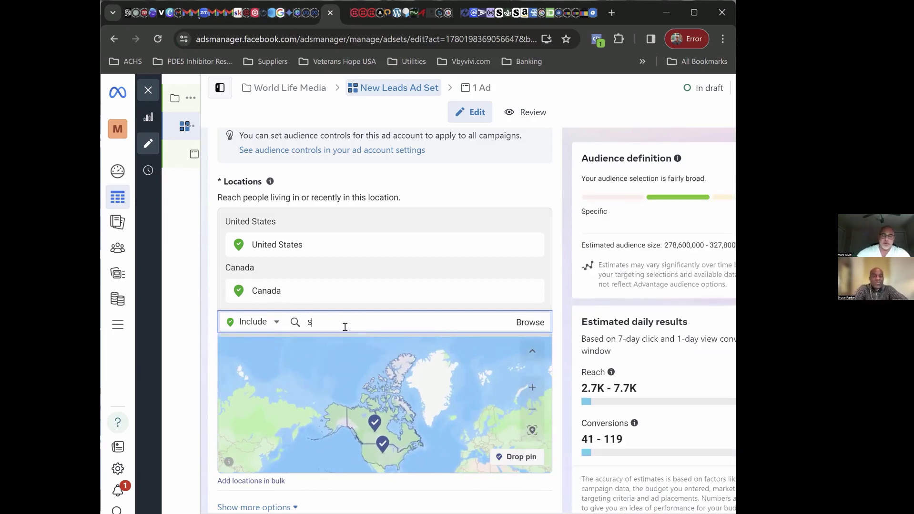
text(outh Africa)
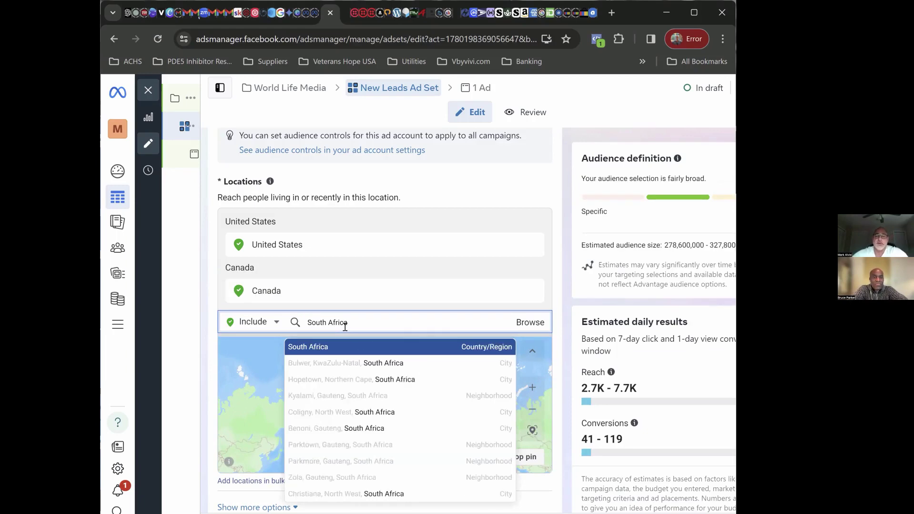
key(Return)
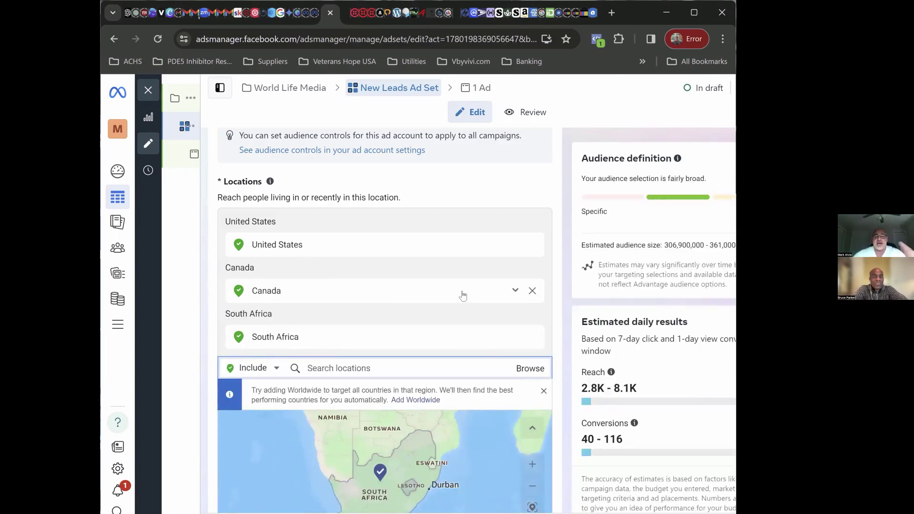
Switch the ad set from Advantage+ audience to the original audience options and confirm using the original audience
scroll(469, 288, down, 4)
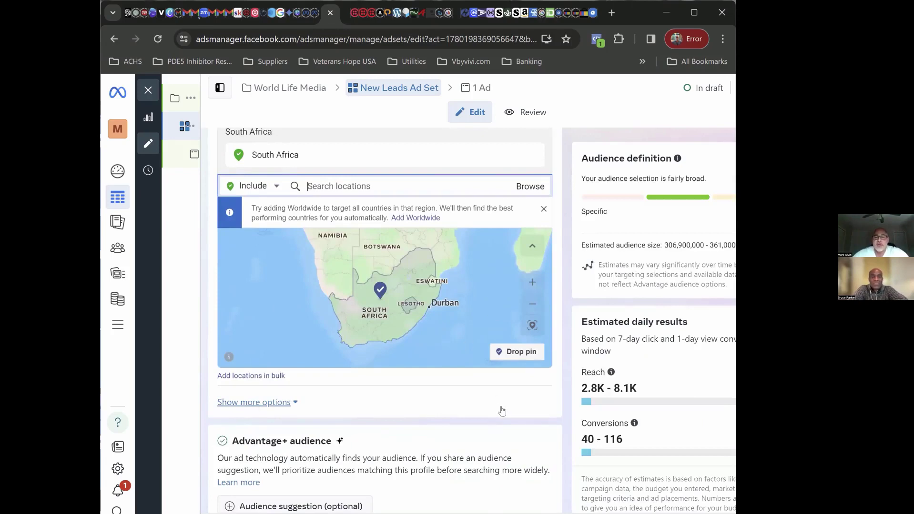
scroll(501, 411, down, 3)
scroll(471, 364, down, 1)
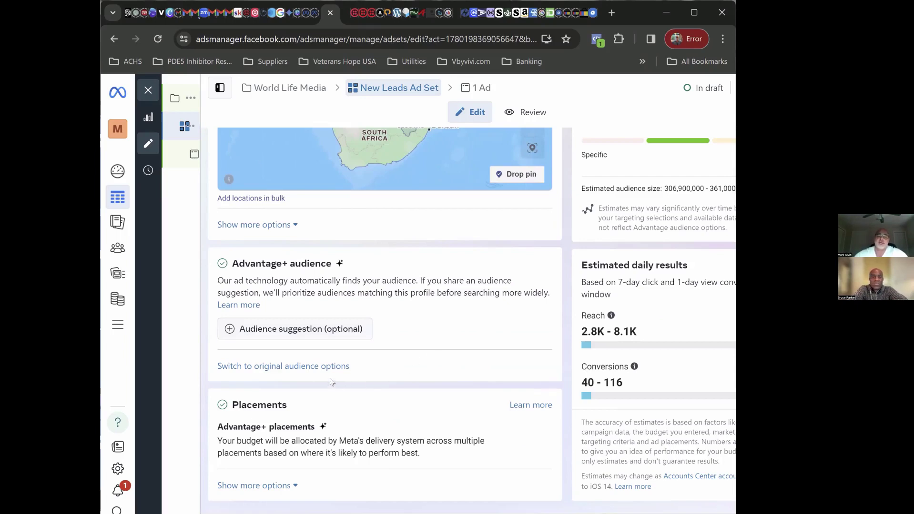
click(302, 368)
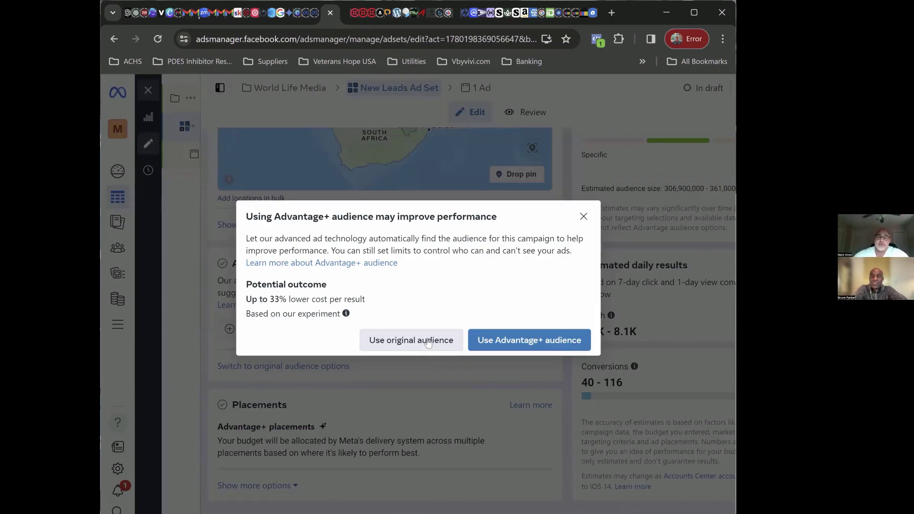
click(427, 342)
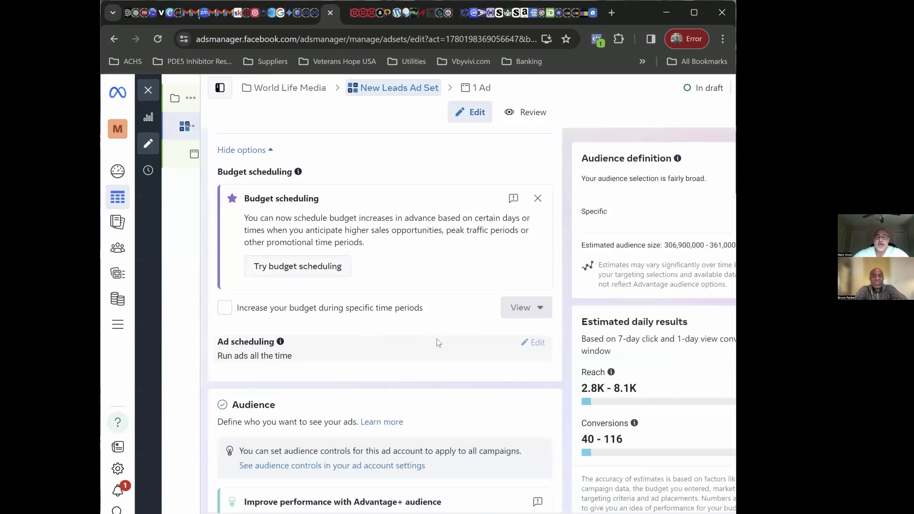
Set the audience's age range to a minimum of 30 and a maximum of 55
scroll(471, 342, down, 2)
scroll(498, 343, down, 2)
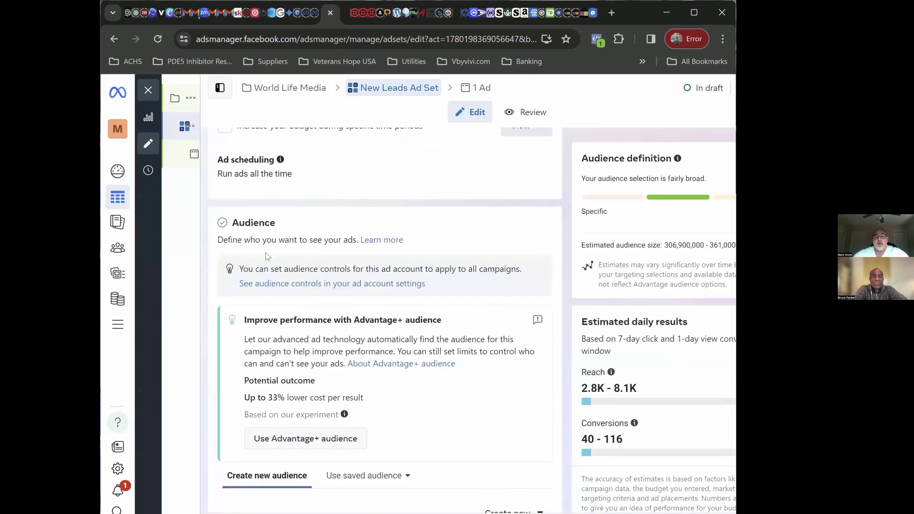
scroll(275, 263, down, 1)
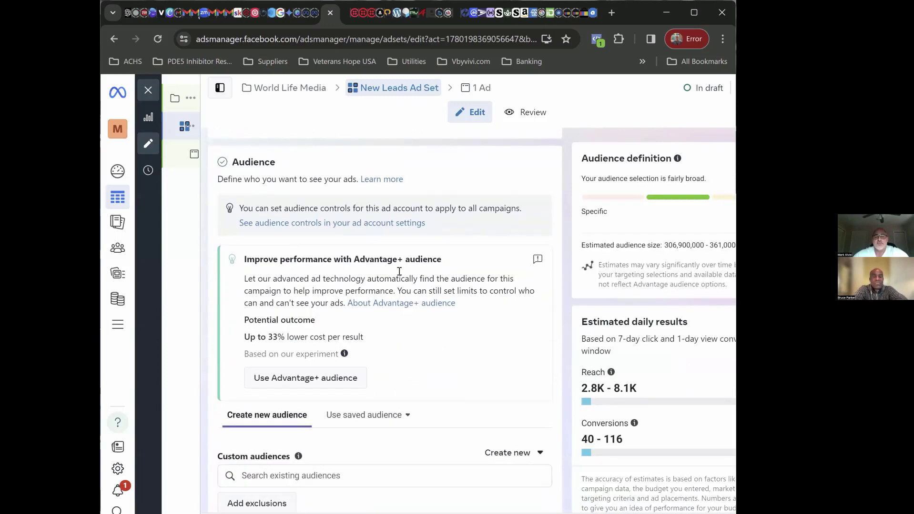
scroll(486, 281, down, 4)
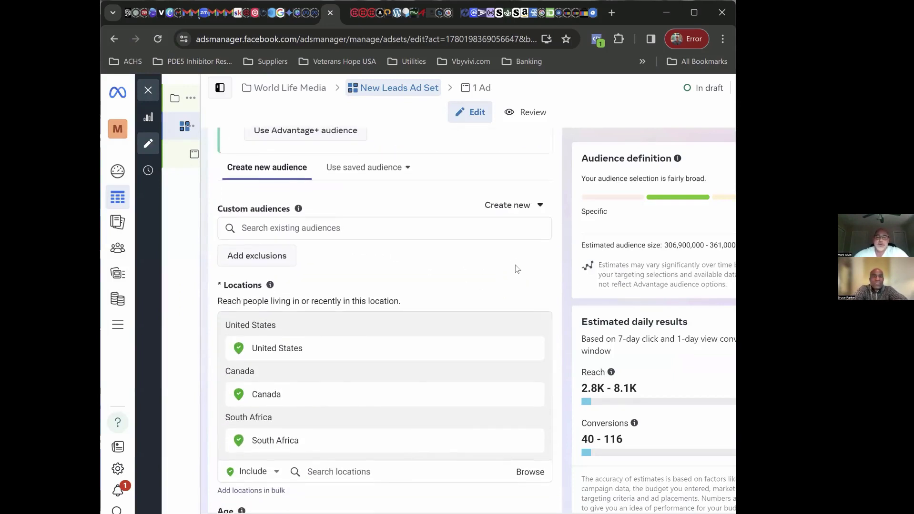
scroll(516, 269, down, 4)
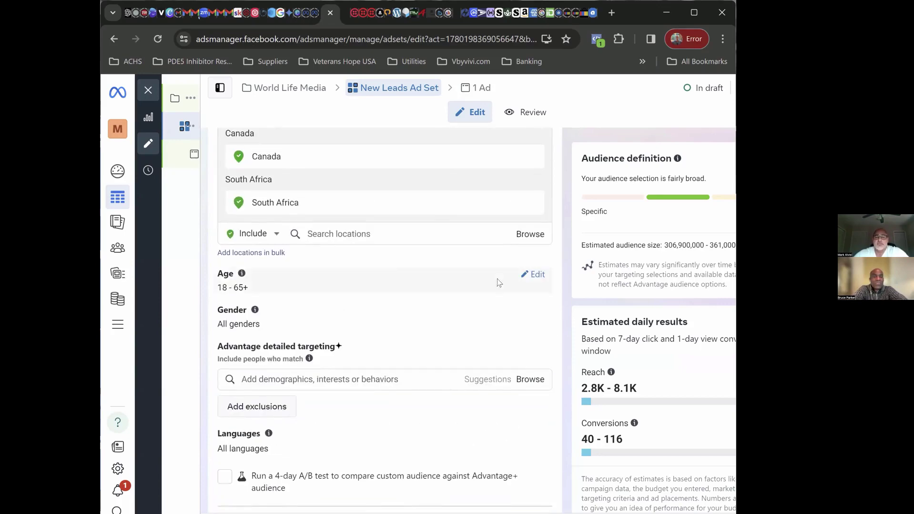
click(536, 280)
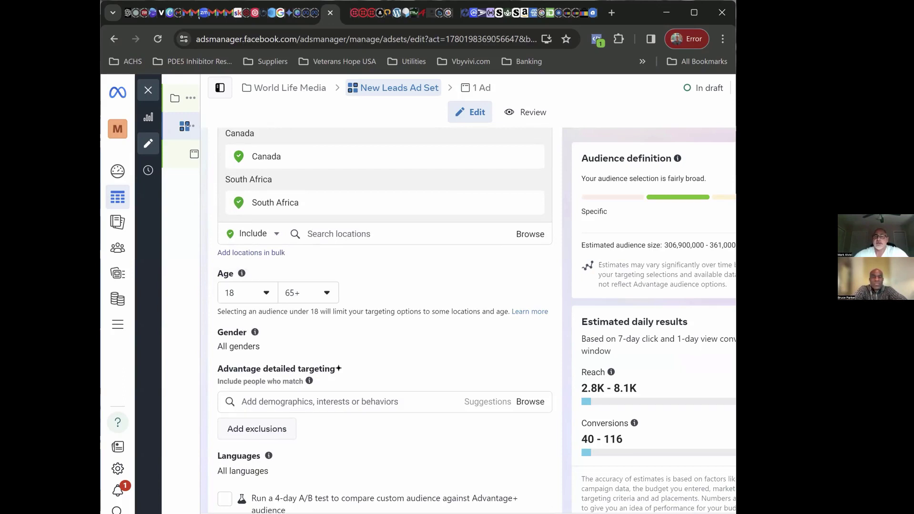
mouse_move(341, 343)
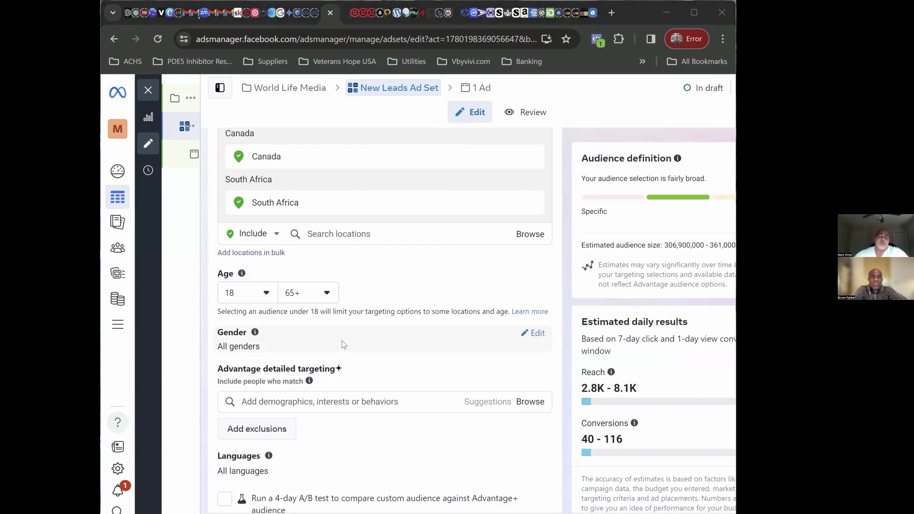
click(413, 390)
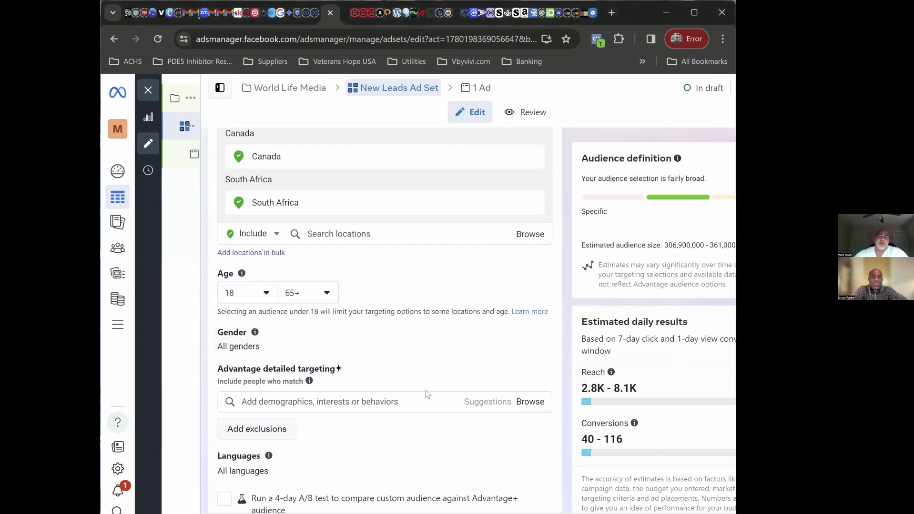
click(270, 300)
scroll(252, 377, down, 6)
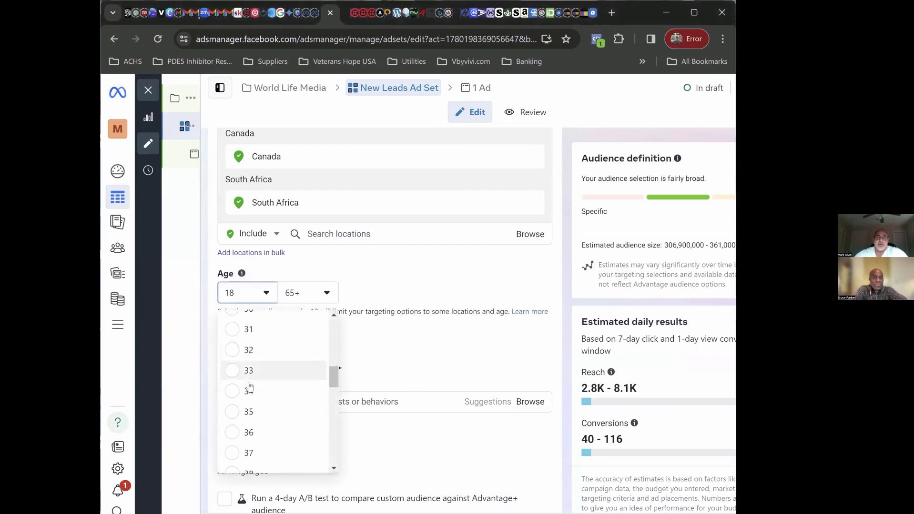
scroll(247, 362, up, 2)
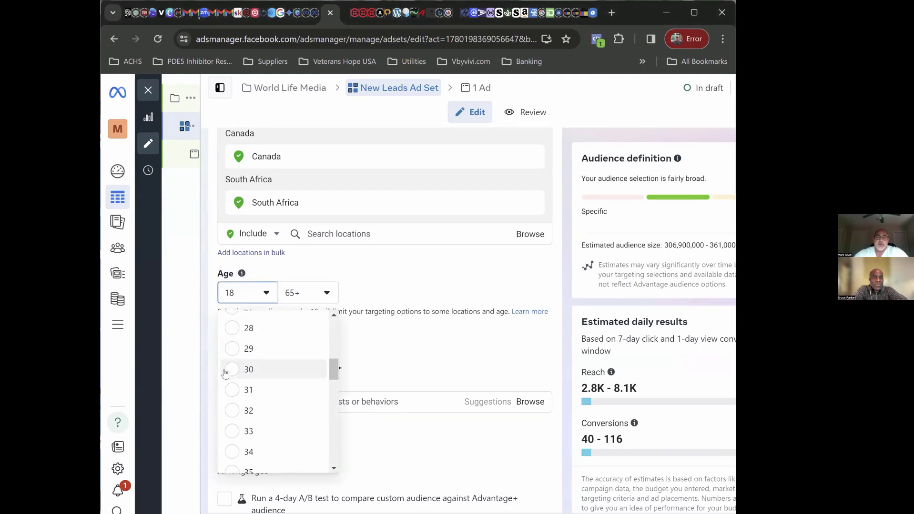
click(225, 374)
click(322, 298)
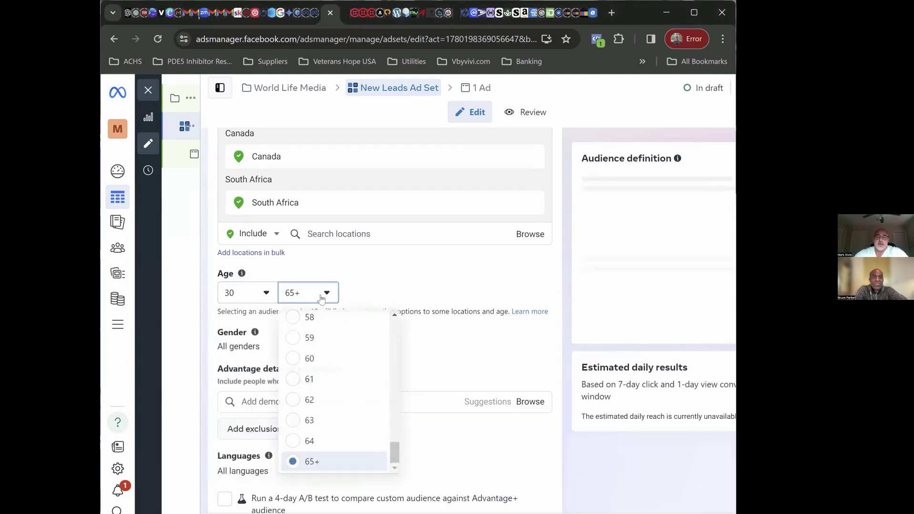
scroll(316, 383, up, 3)
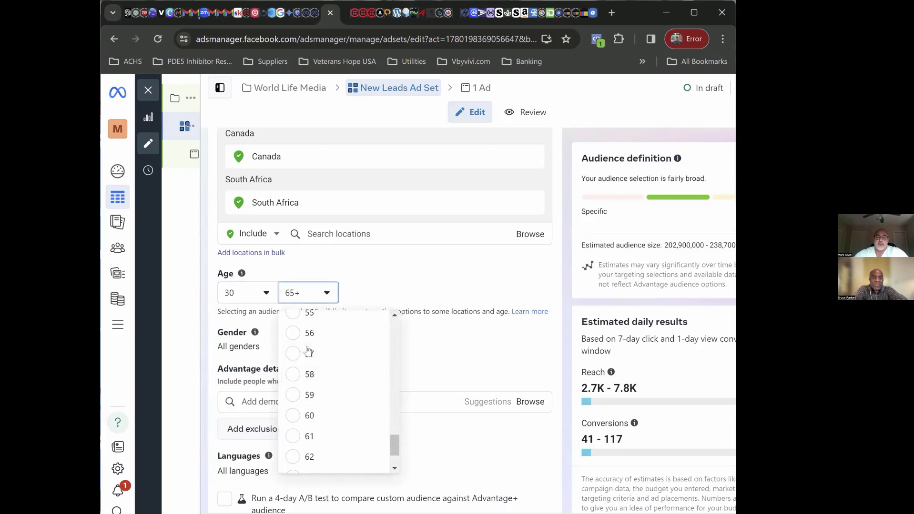
click(291, 372)
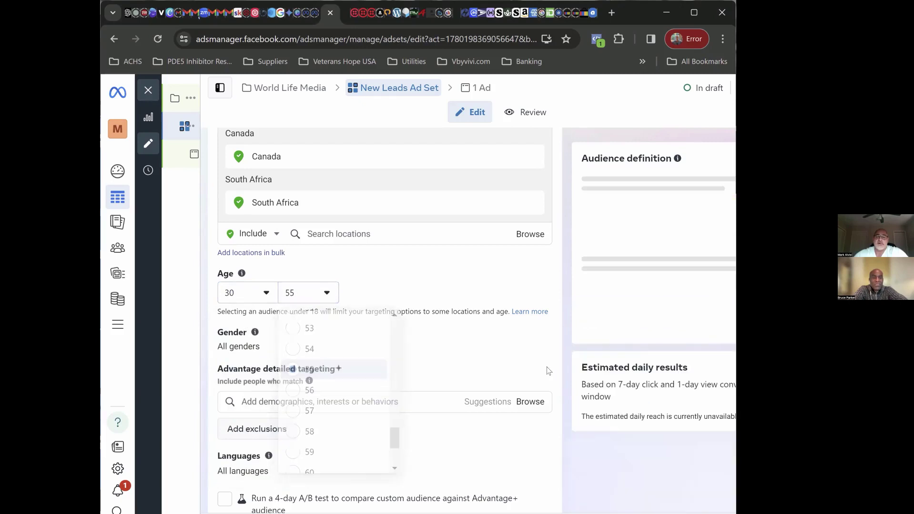
Search the detailed targeting for "Shark Tank" and include the interest Shark Tank (television show)
scroll(448, 293, down, 1)
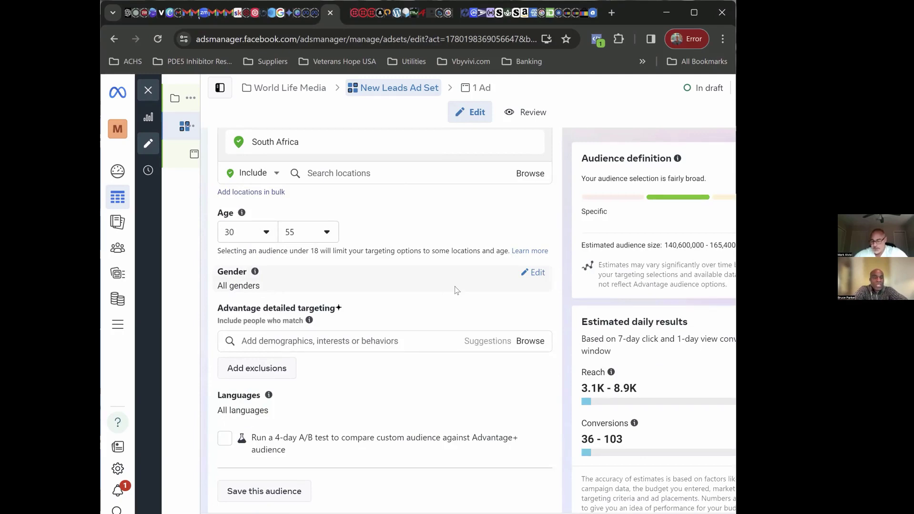
scroll(391, 377, down, 1)
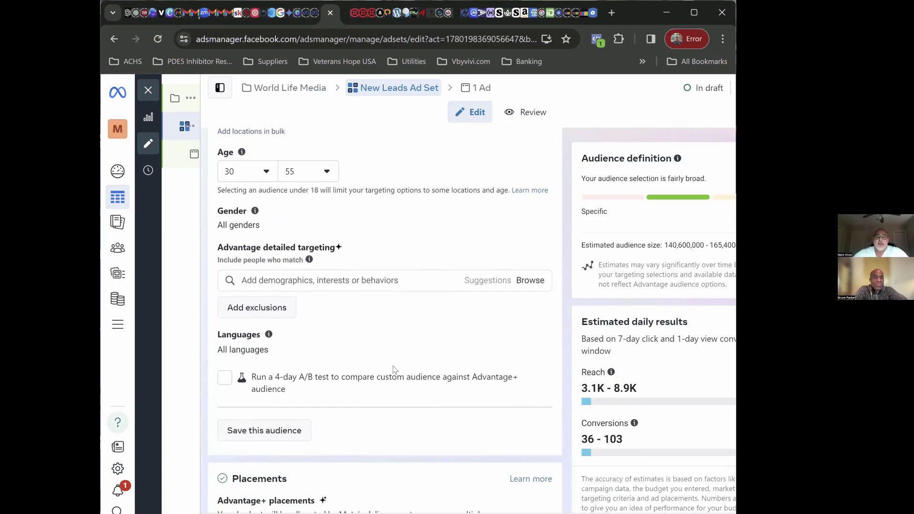
scroll(391, 352, down, 1)
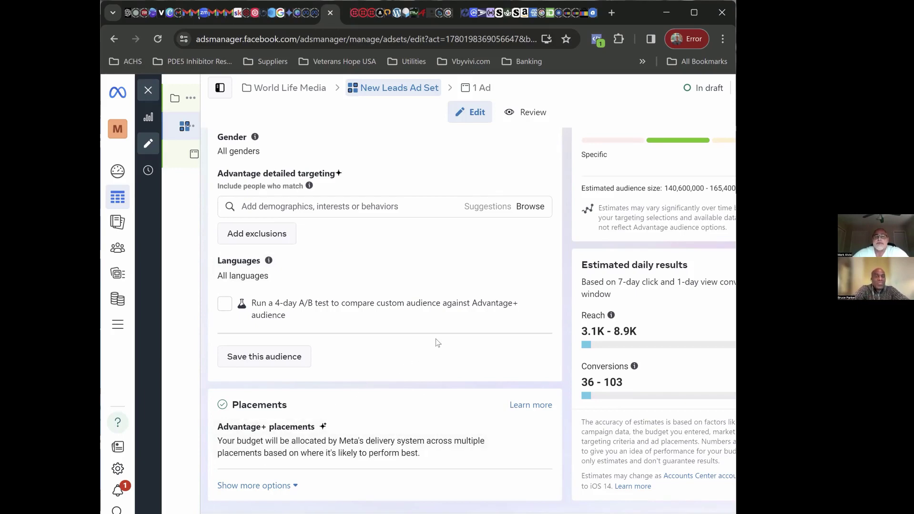
scroll(436, 342, up, 3)
scroll(437, 342, up, 3)
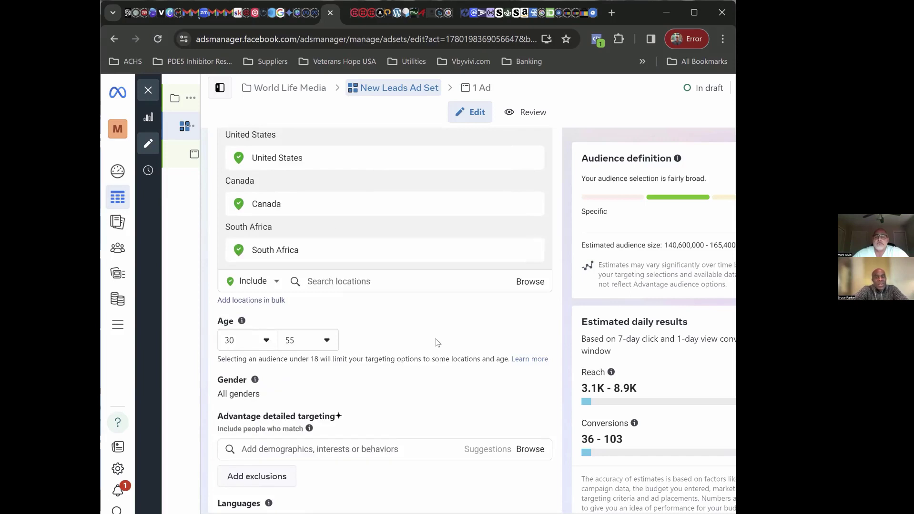
scroll(437, 342, down, 3)
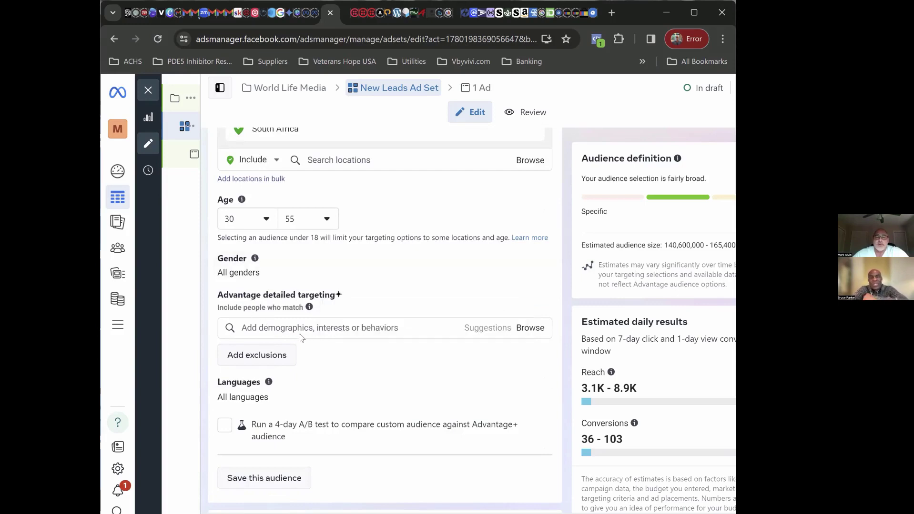
click(333, 329)
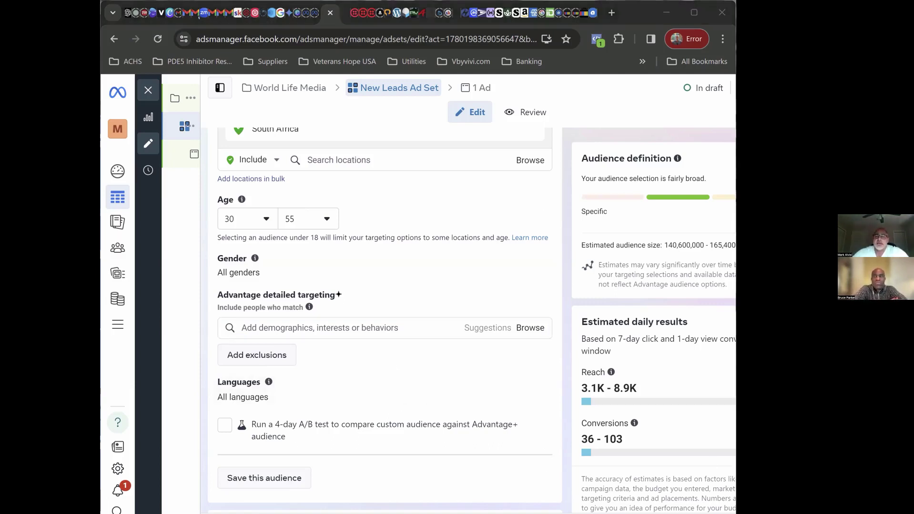
click(266, 326)
text(Sharrk)
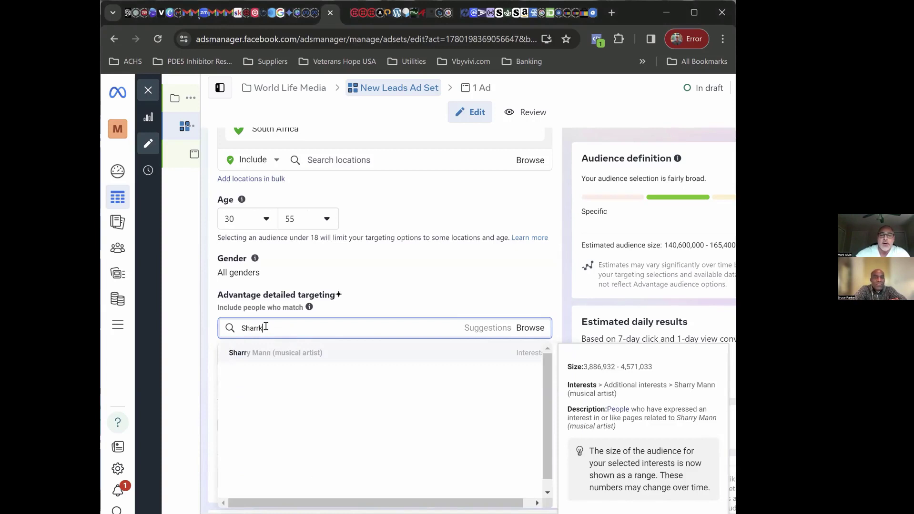
key(BackSpace)
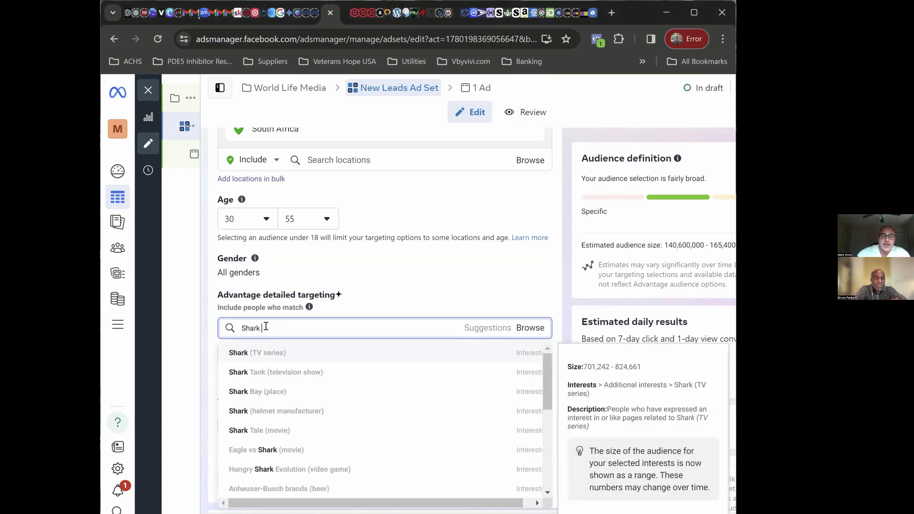
text(Tank)
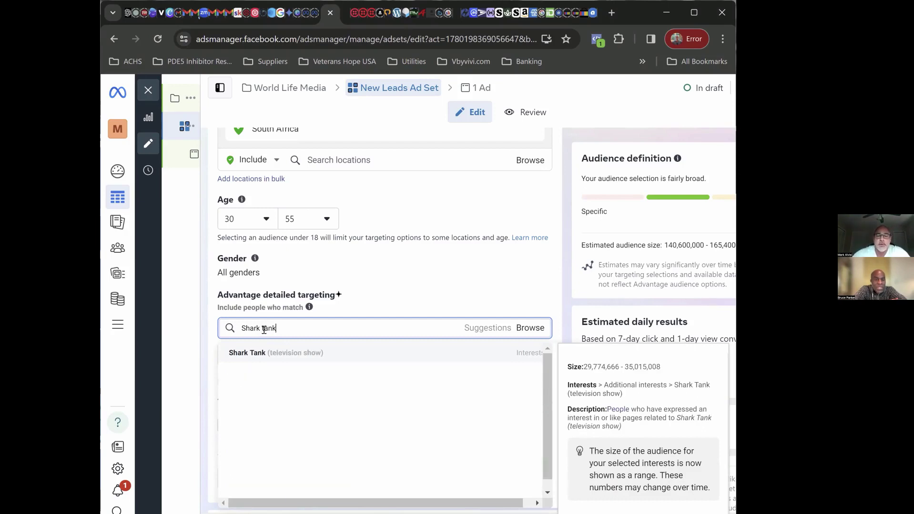
click(263, 356)
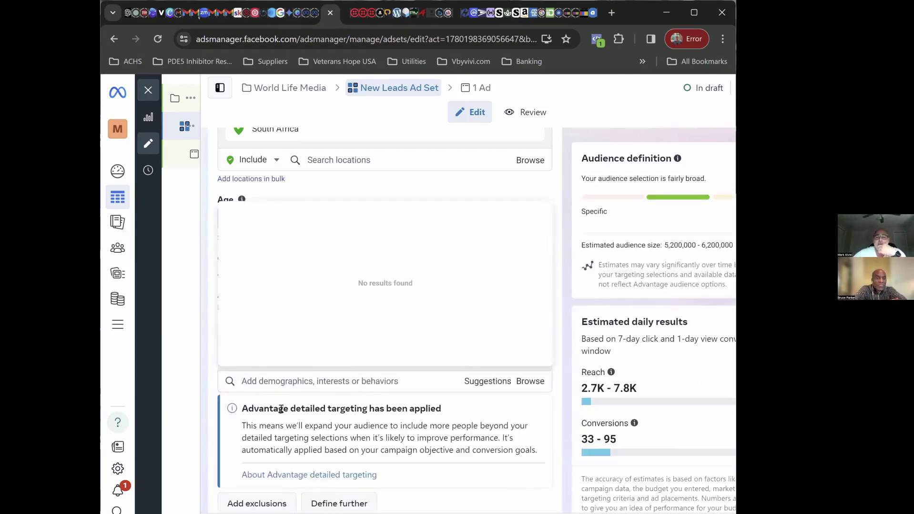
click(399, 200)
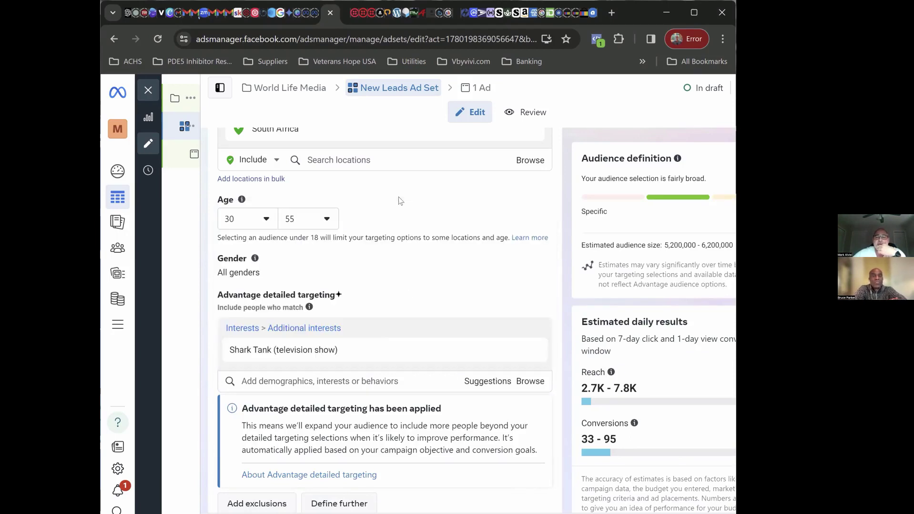
mouse_move(309, 356)
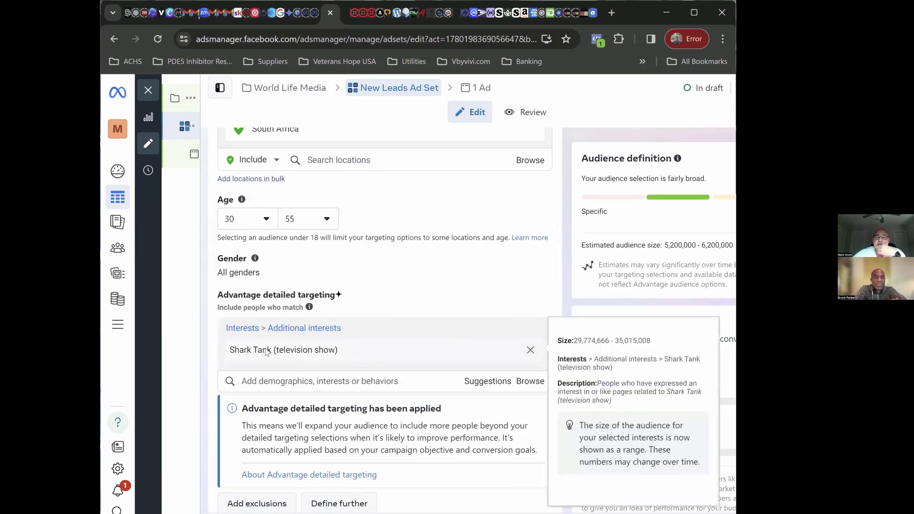
Search the detailed targeting for "Tony Robbins", shorten it to "Tony Robins", and include the interest Tony Robinson (author)
click(412, 379)
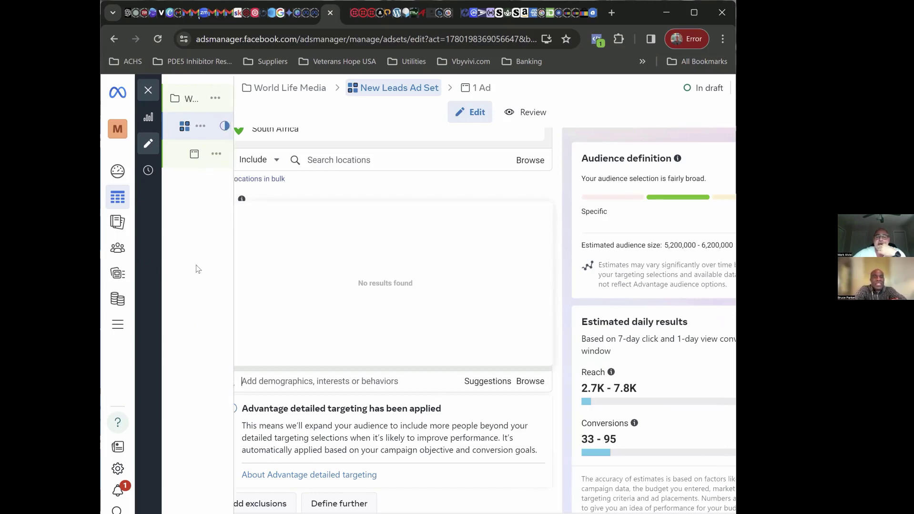
click(196, 266)
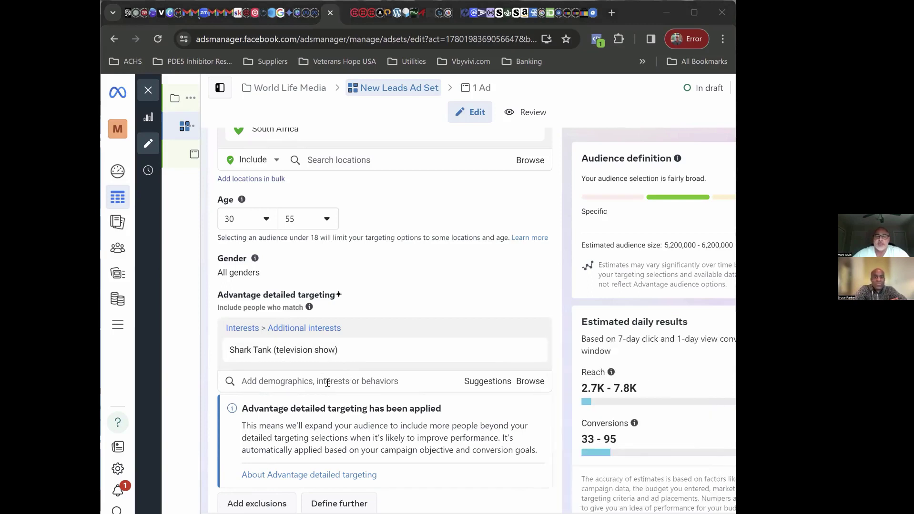
click(343, 381)
text(T)
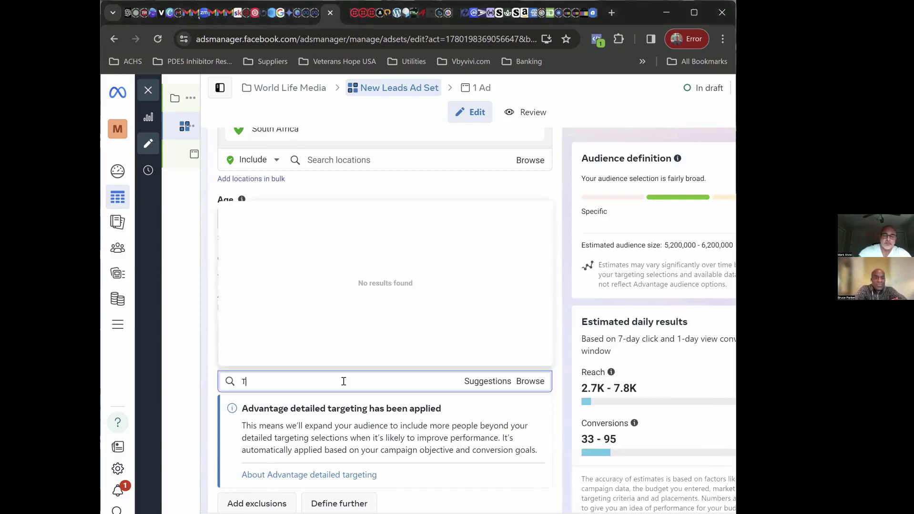
text(ony R)
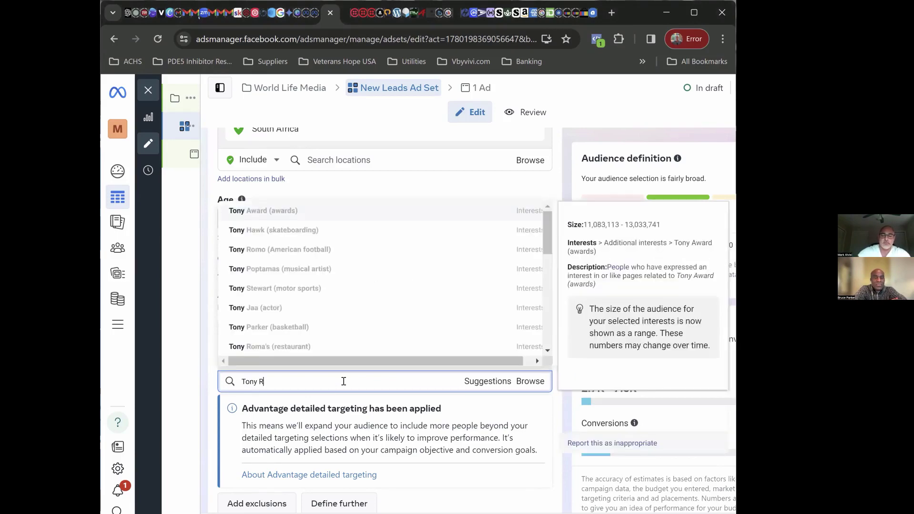
text(obbins)
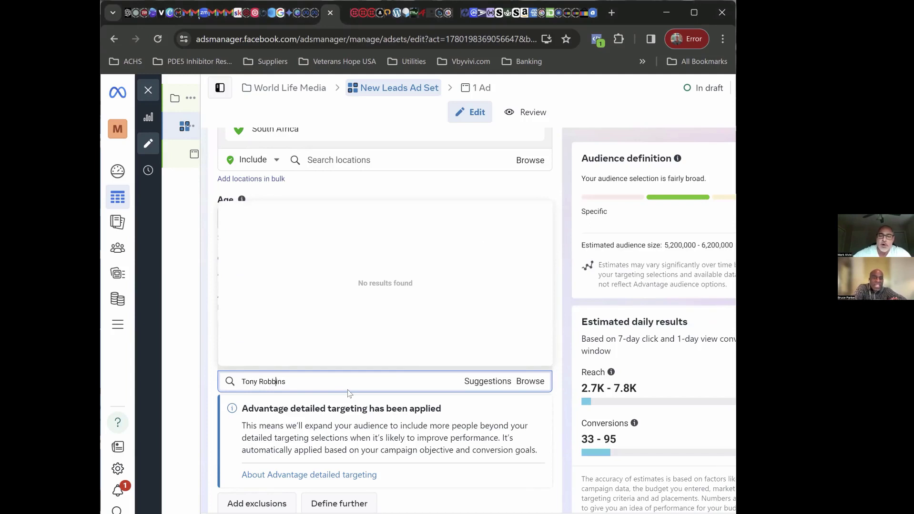
key(BackSpace)
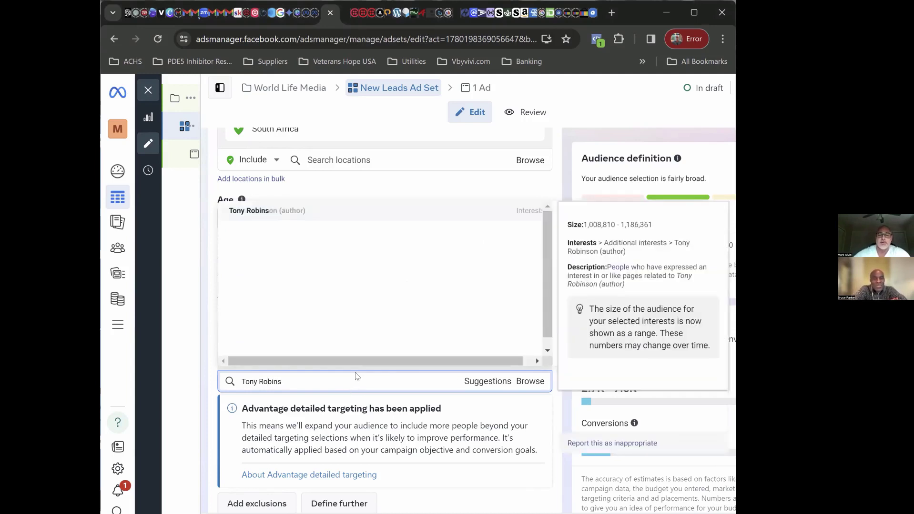
triple_click(353, 376)
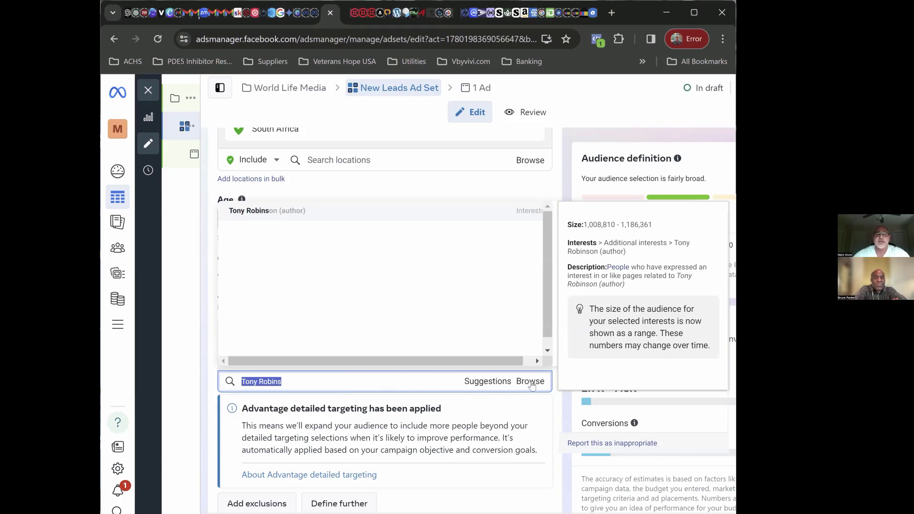
key(BackSpace)
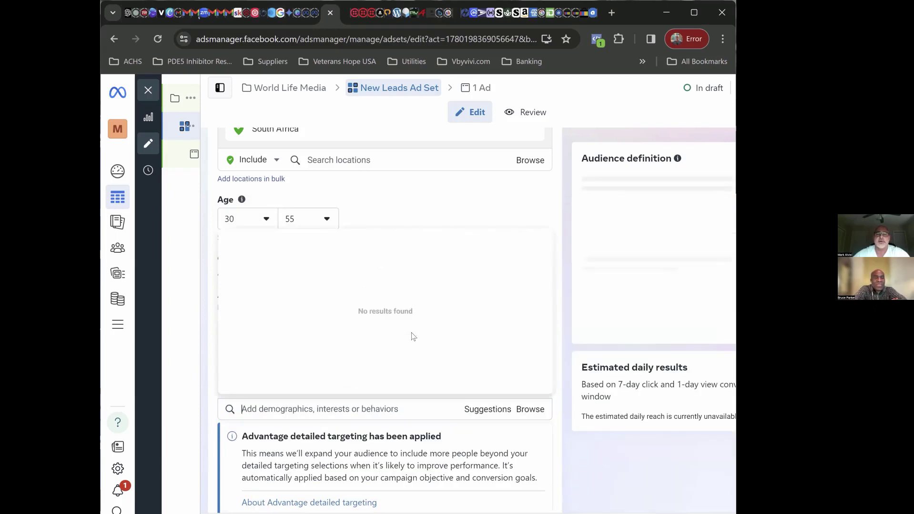
click(556, 410)
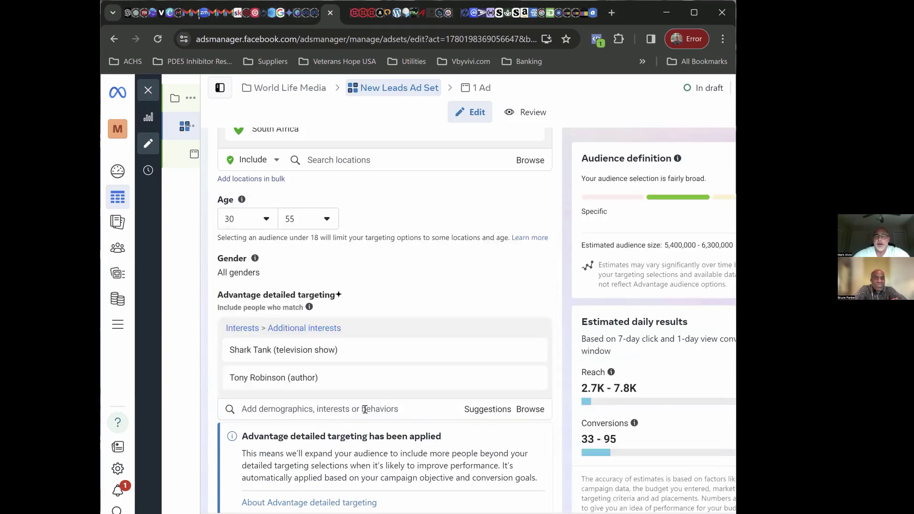
Search the detailed targeting for "Les Brown" and include the interest Les Brown (speaker)
click(428, 410)
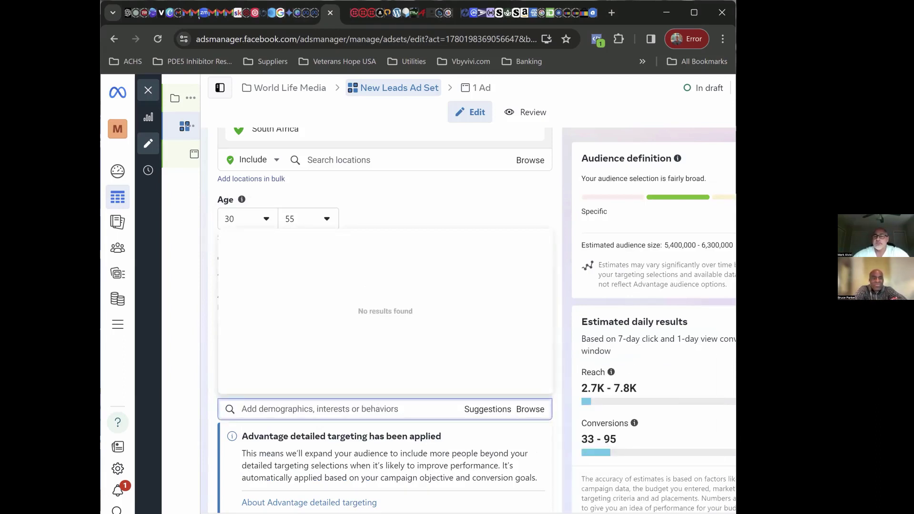
key(alt+Tab)
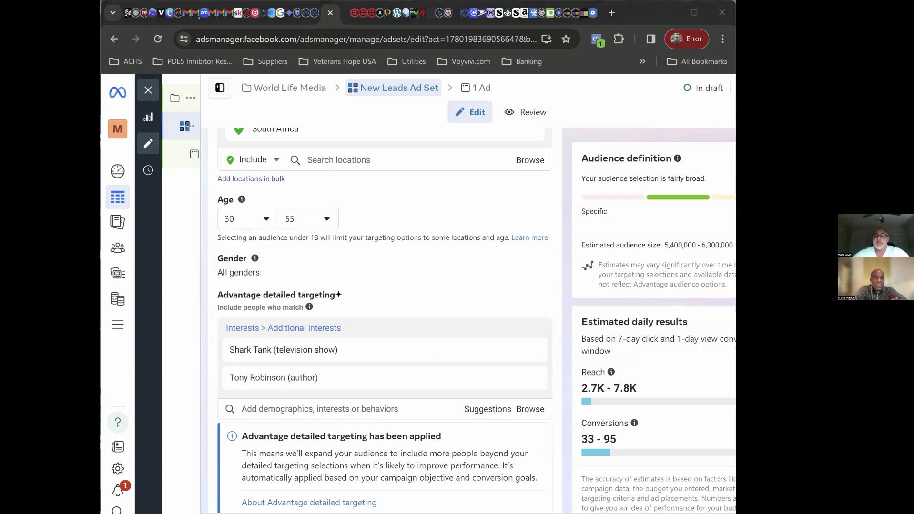
right_click(293, 410)
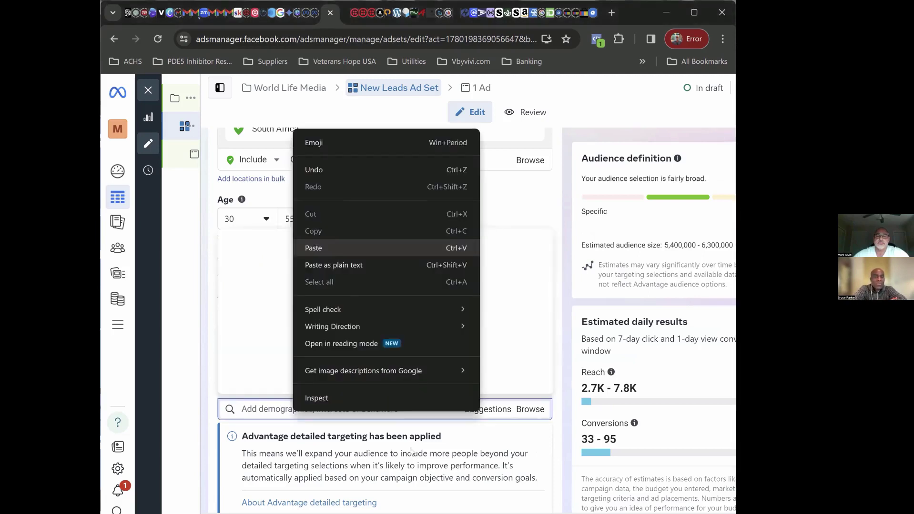
click(315, 250)
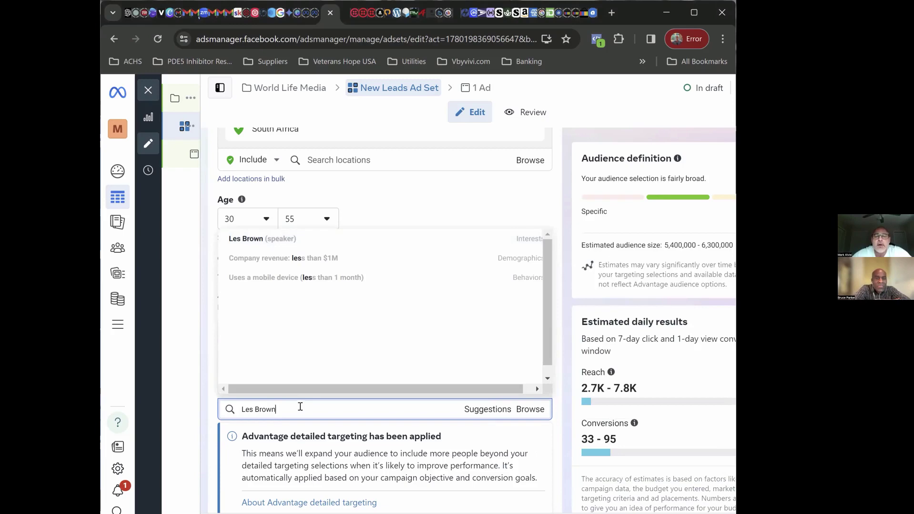
click(409, 250)
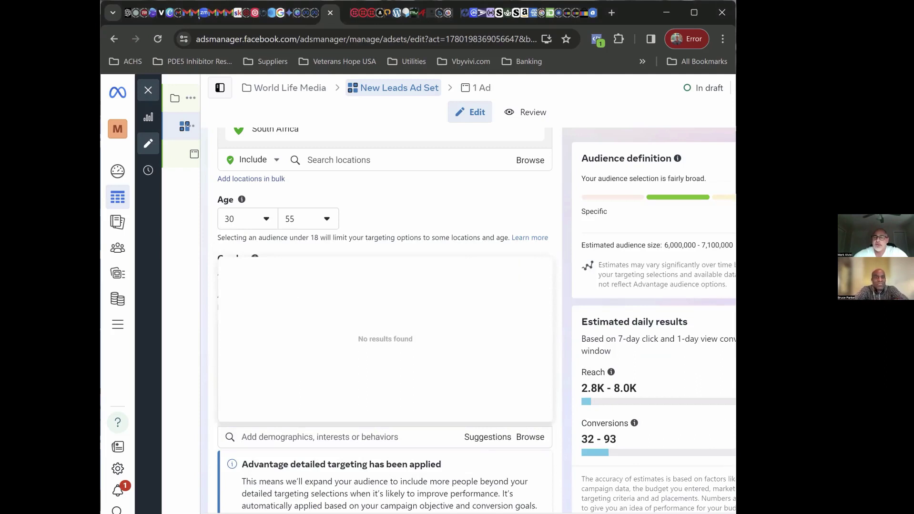
Search the detailed targeting for "Dan Lock", shorten it to "Dan Loc", and leave the search without including an interest
key(alt+Tab)
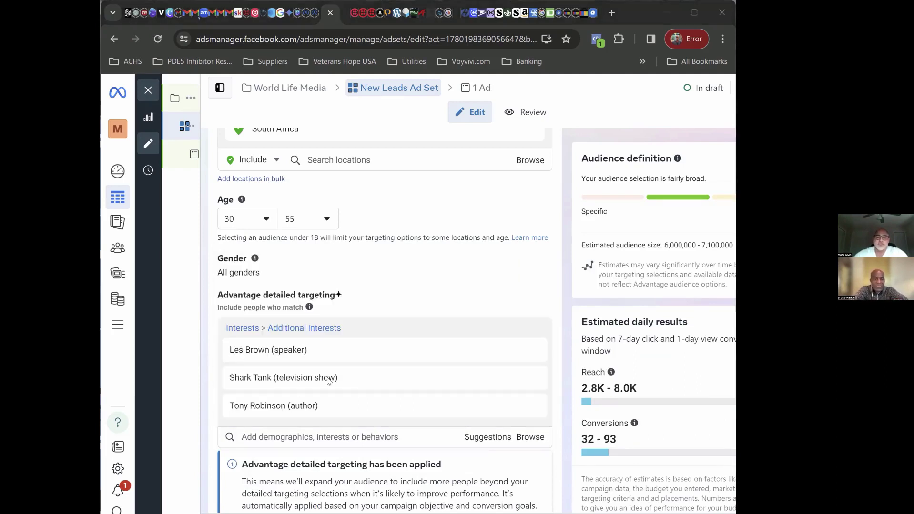
right_click(314, 437)
click(334, 271)
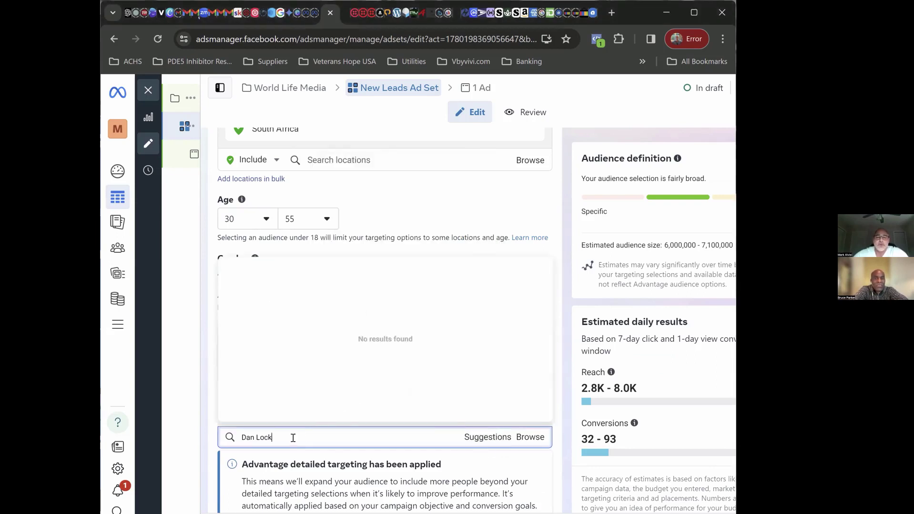
key(BackSpace)
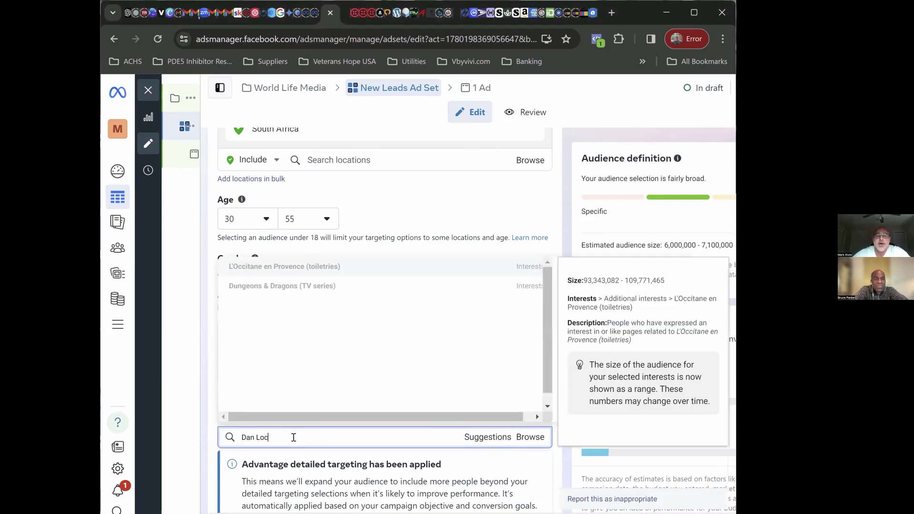
click(443, 212)
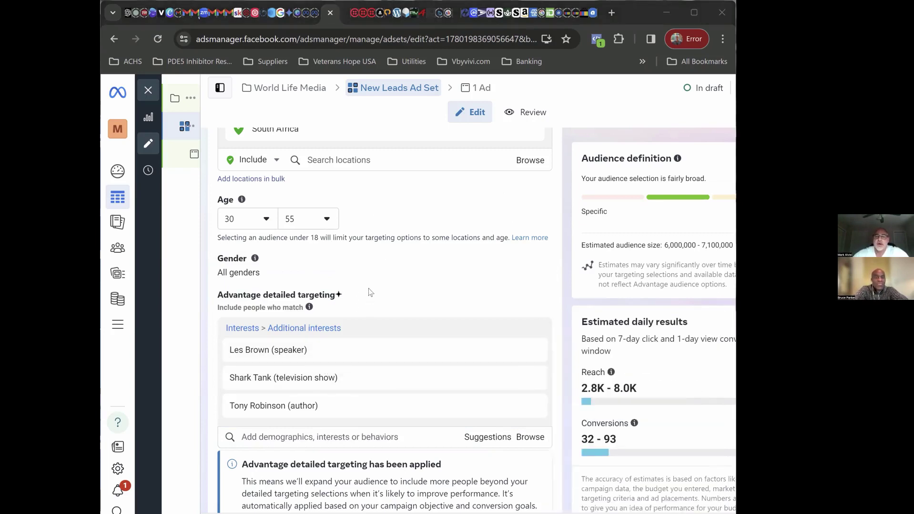
click(516, 325)
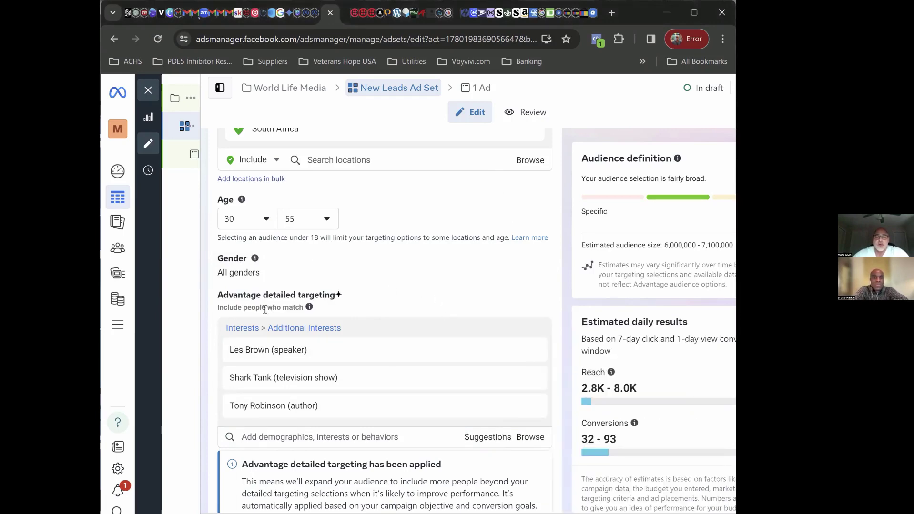
Browse the top-level detailed targeting categories and close the list without choosing one
scroll(526, 289, down, 1)
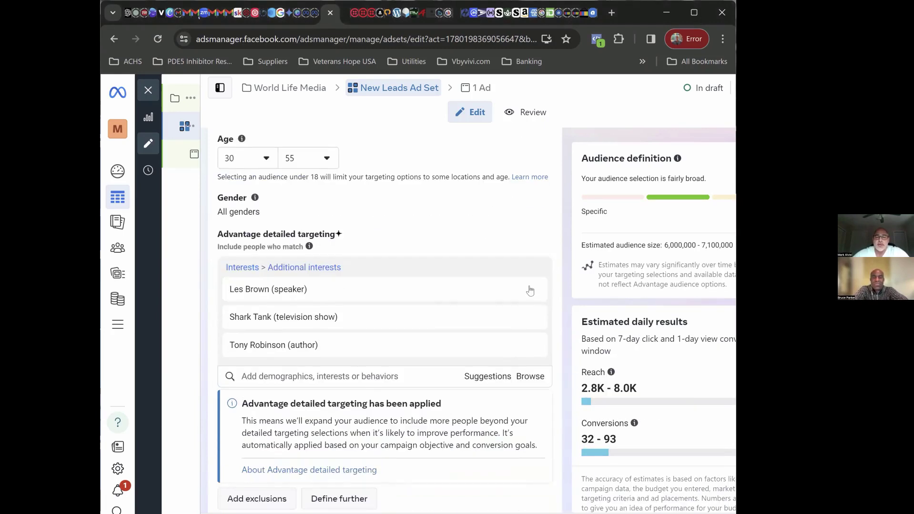
mouse_move(529, 290)
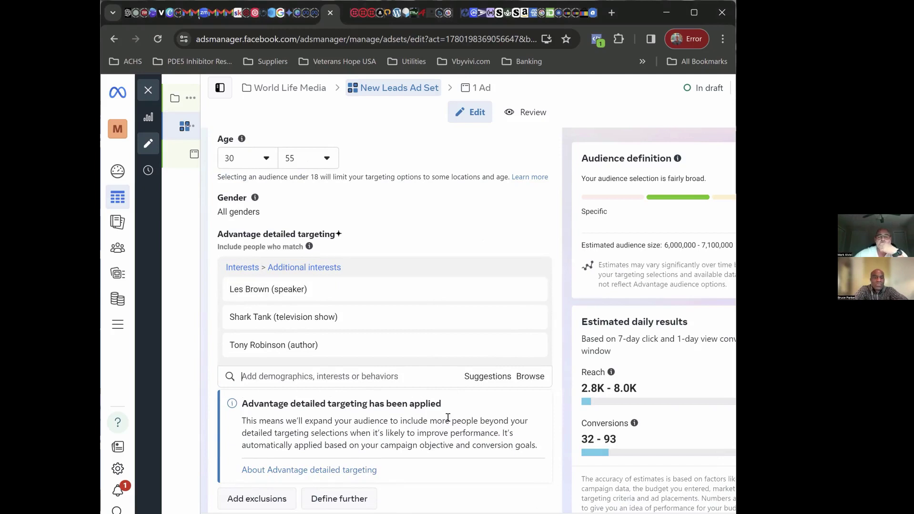
scroll(450, 422, down, 1)
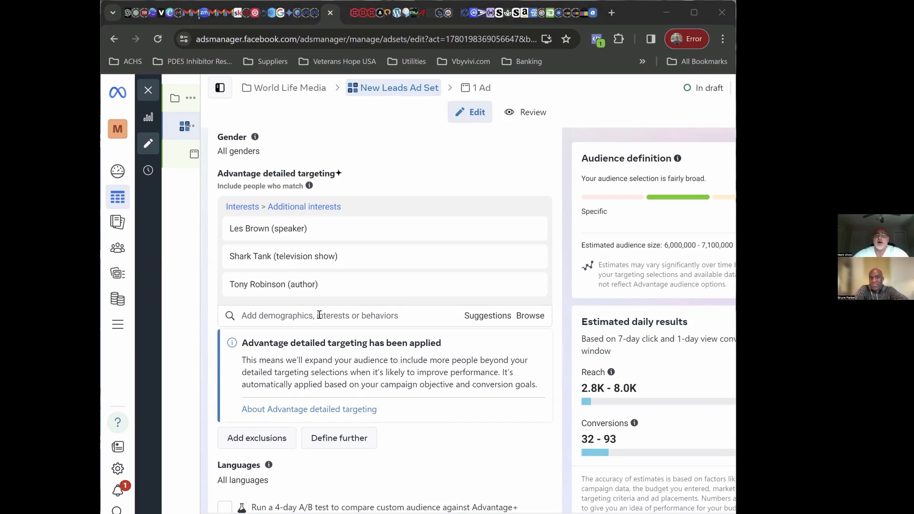
click(530, 317)
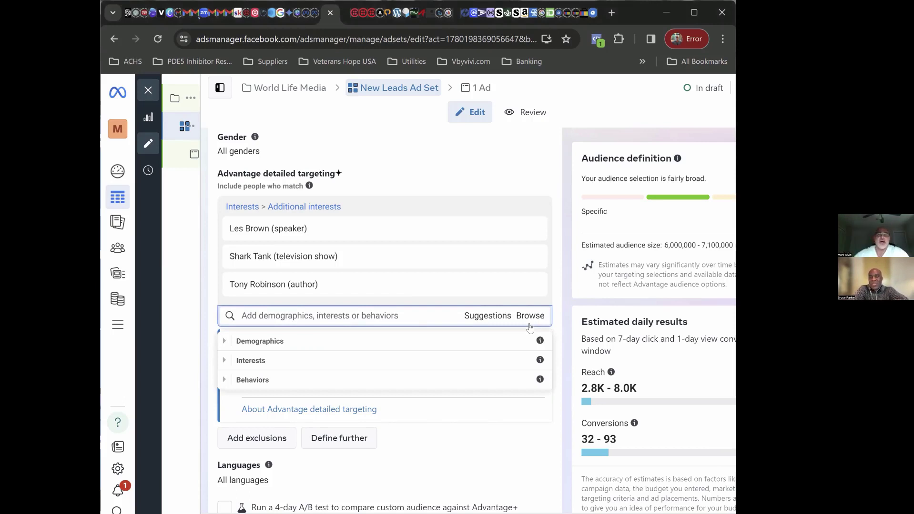
click(333, 314)
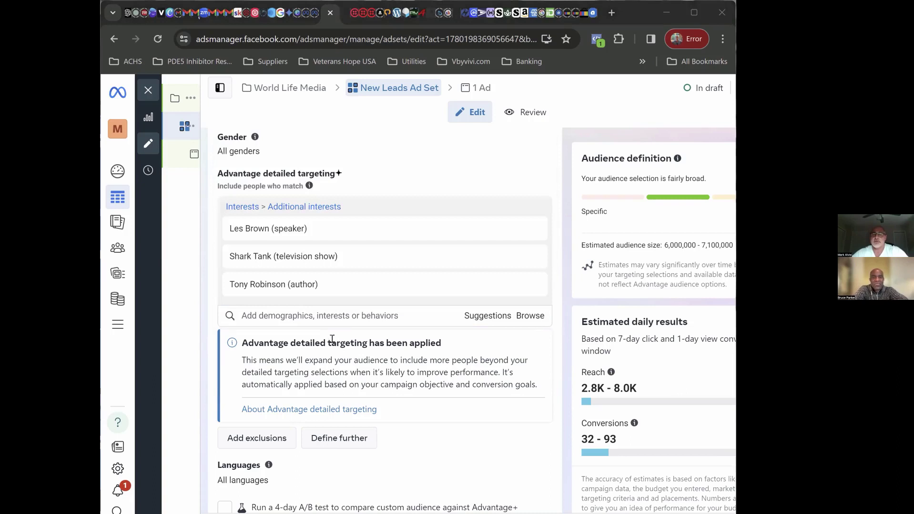
Search the detailed targeting for "networking events" and look through the matching options
click(299, 314)
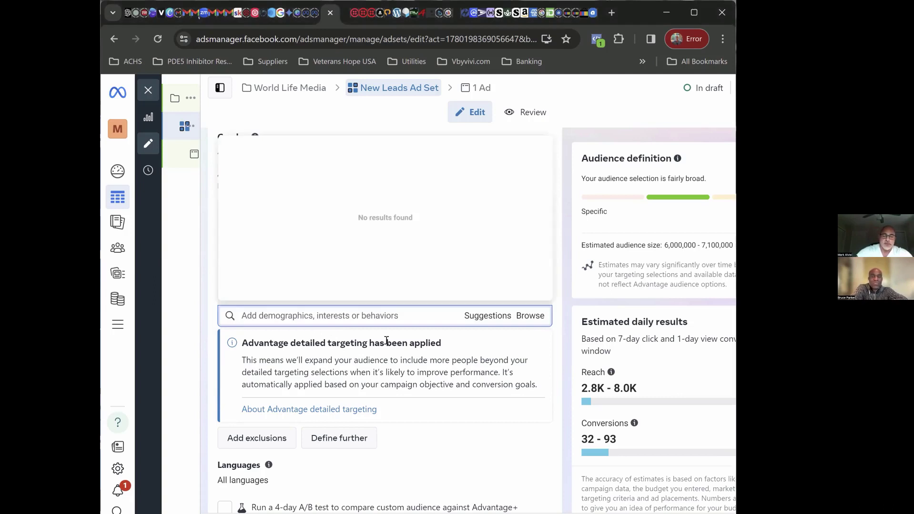
text(netw)
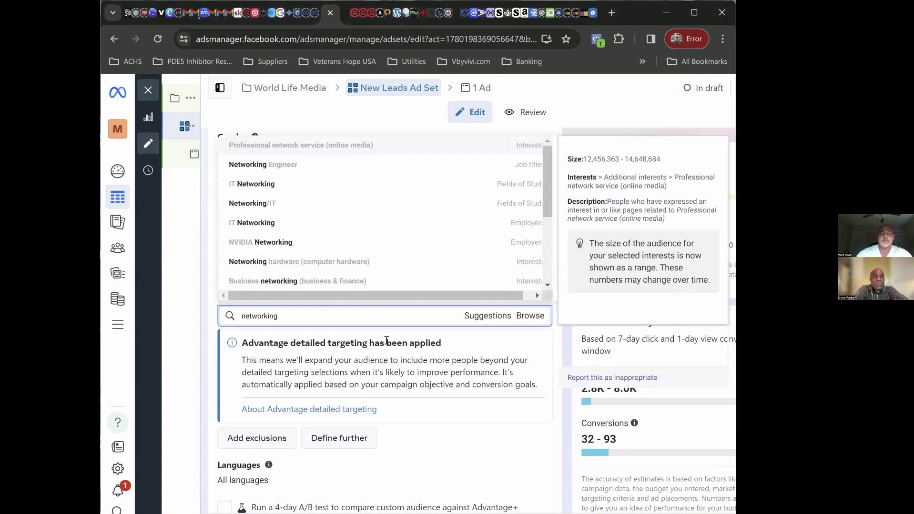
text(orking events)
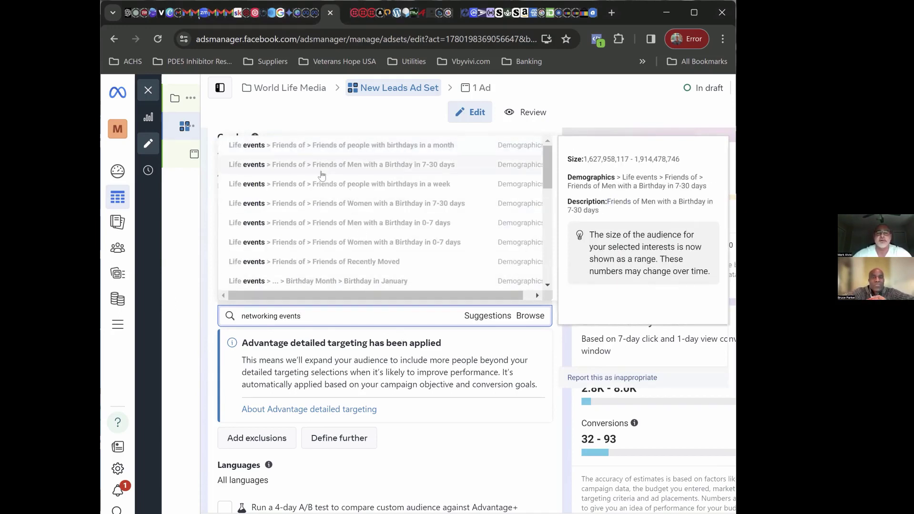
scroll(321, 175, down, 5)
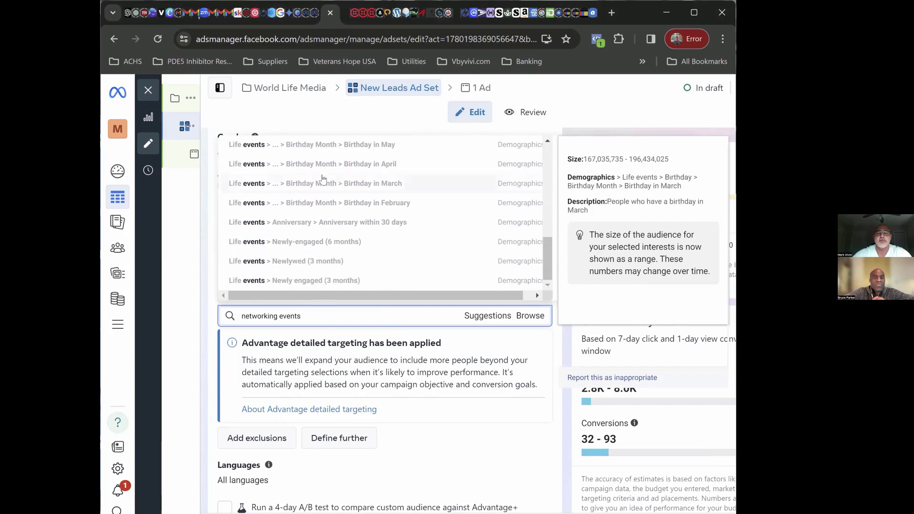
scroll(322, 178, up, 5)
Shorten the detailed targeting search to "networking" and include the interest Business networking (business & finance)
key(BackSpace)
key(BackSpace)
key(BackSpace)
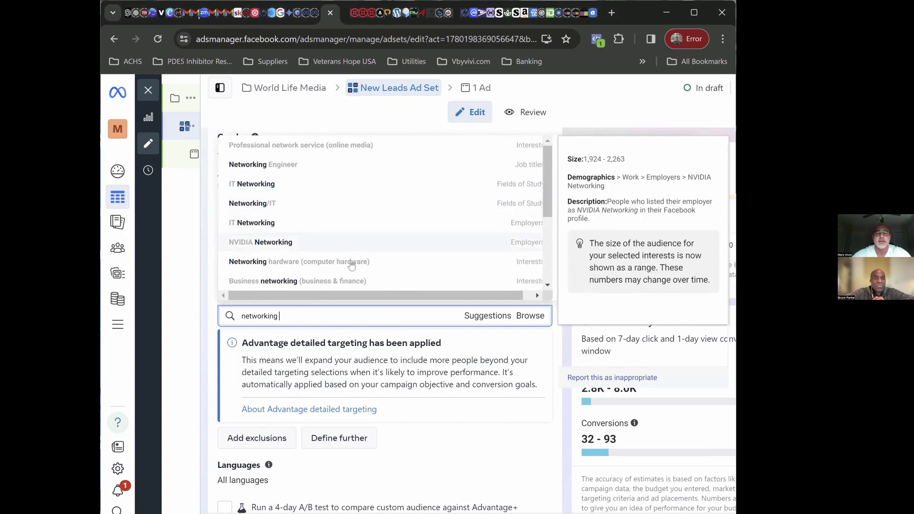
scroll(386, 260, down, 3)
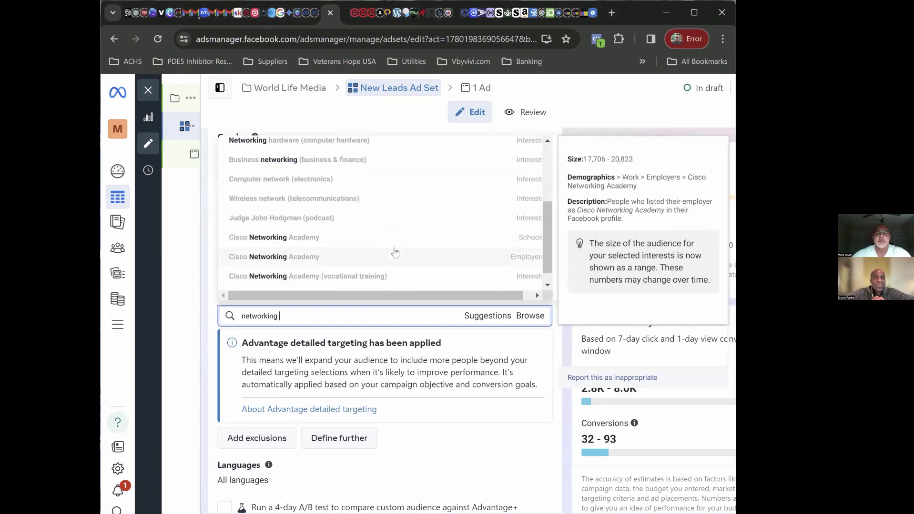
scroll(395, 252, down, 1)
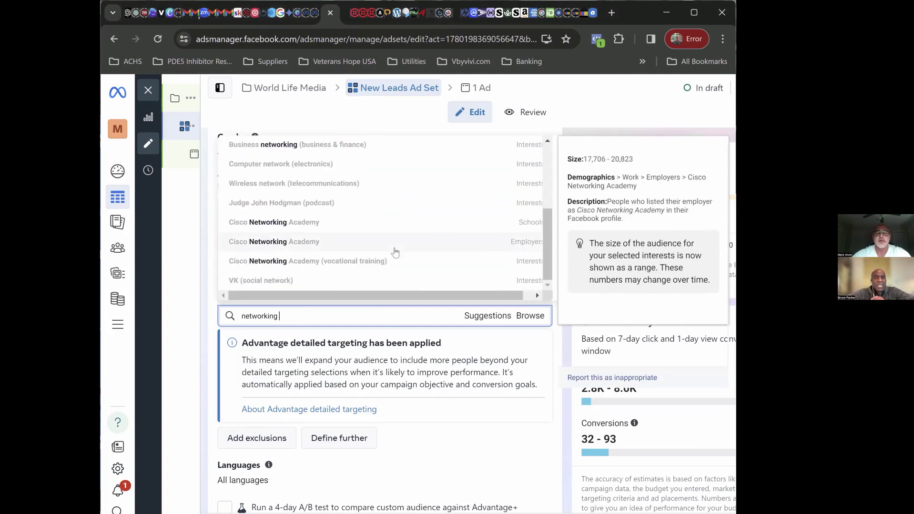
scroll(393, 251, up, 3)
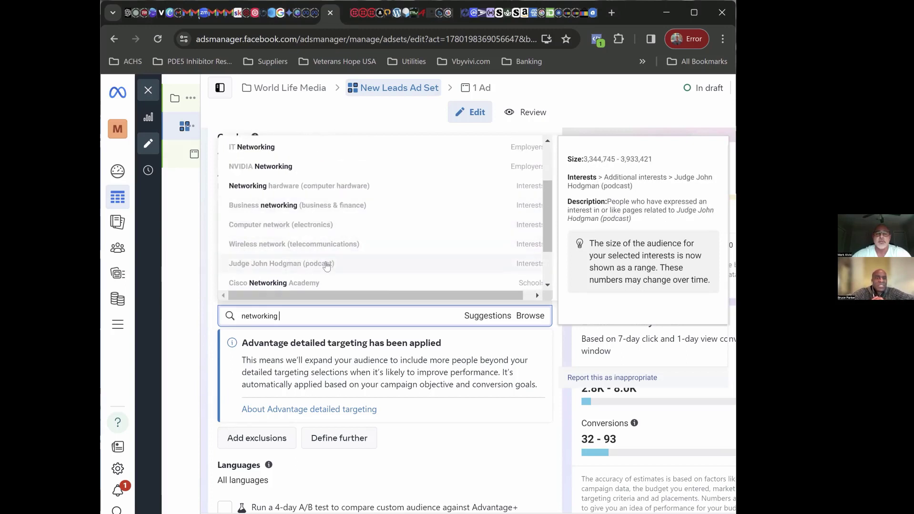
scroll(351, 246, up, 3)
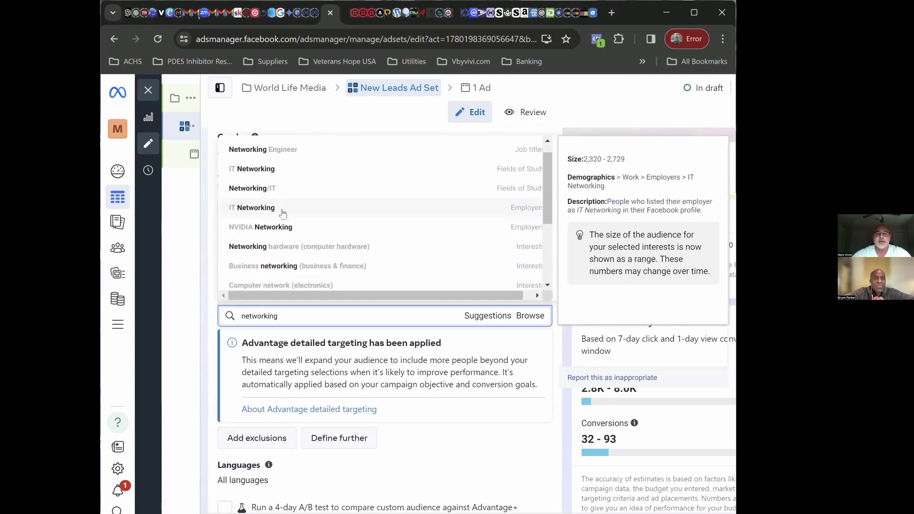
scroll(302, 221, up, 1)
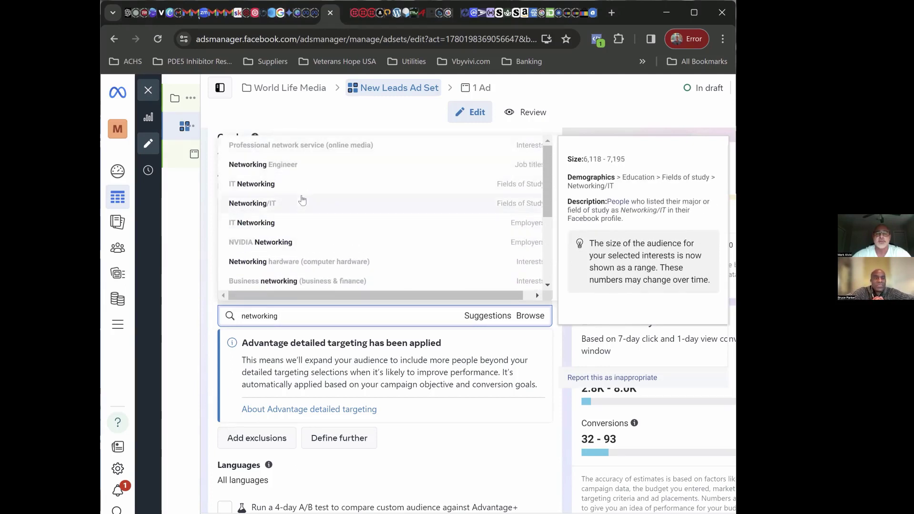
scroll(302, 208, down, 3)
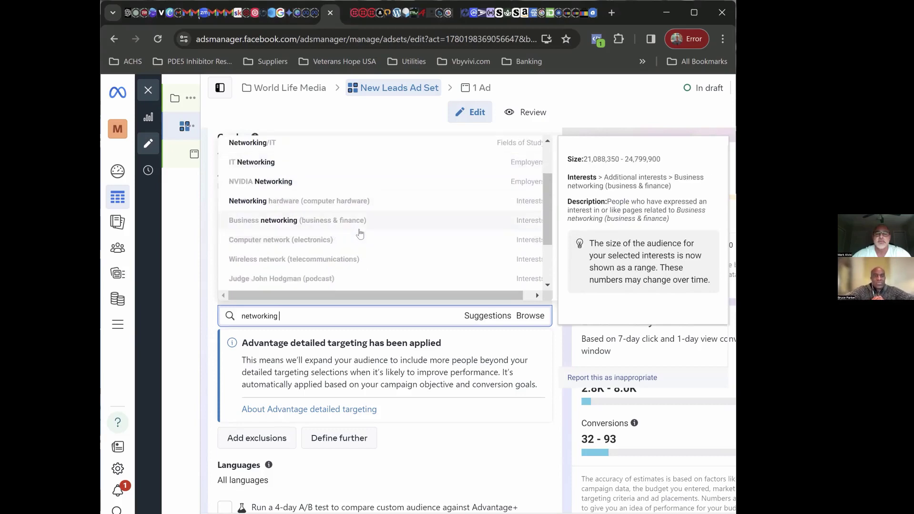
click(334, 223)
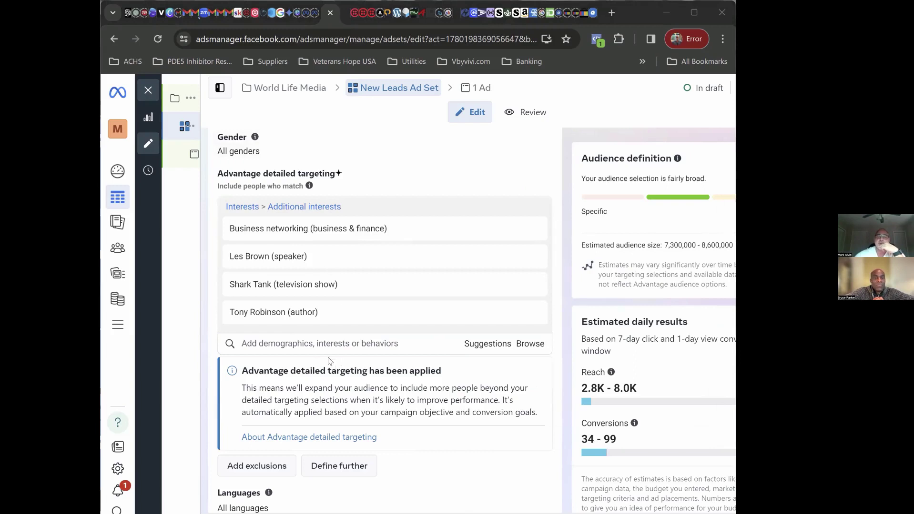
Search the detailed targeting for "ruths Chris" and include the interest Ruth's Chris Steak House (restaurant)
click(318, 345)
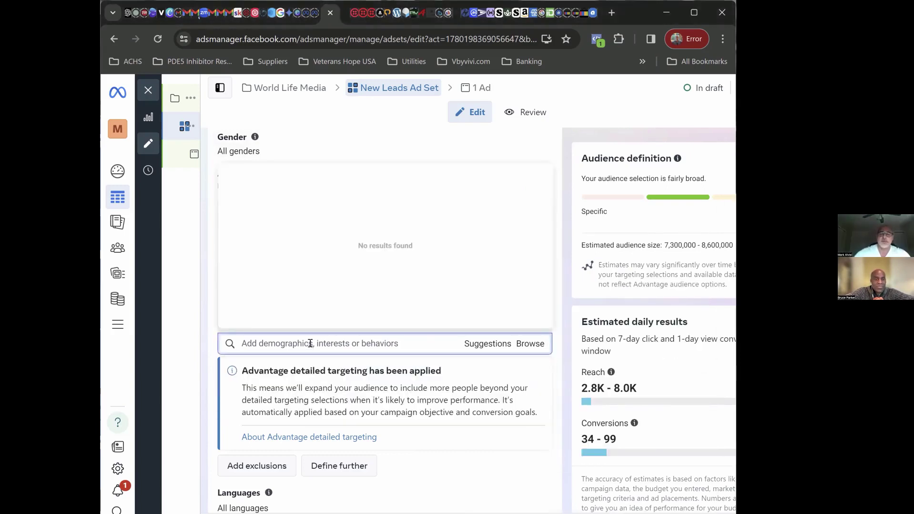
text(ruth)
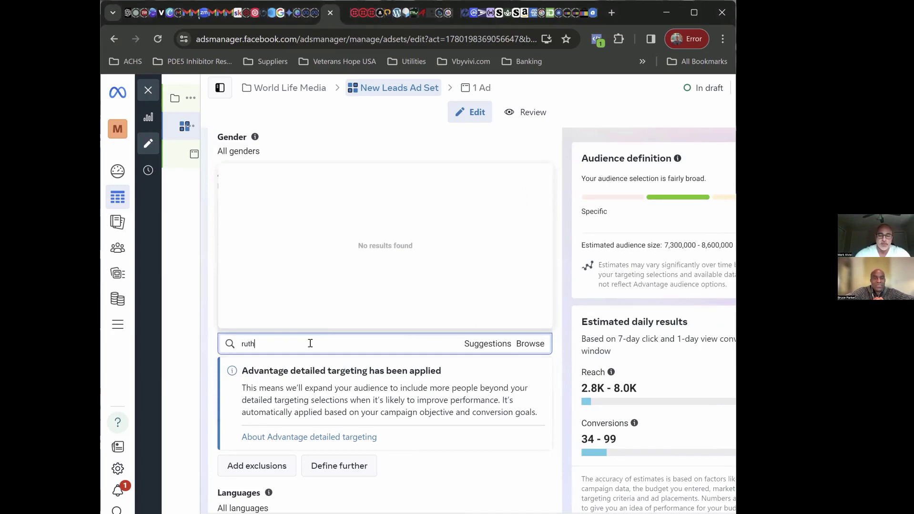
text(s Chris)
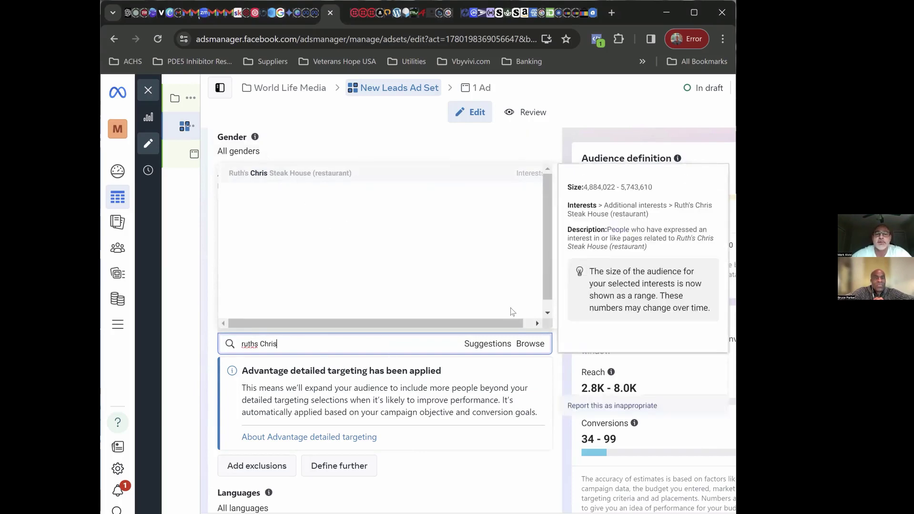
click(285, 177)
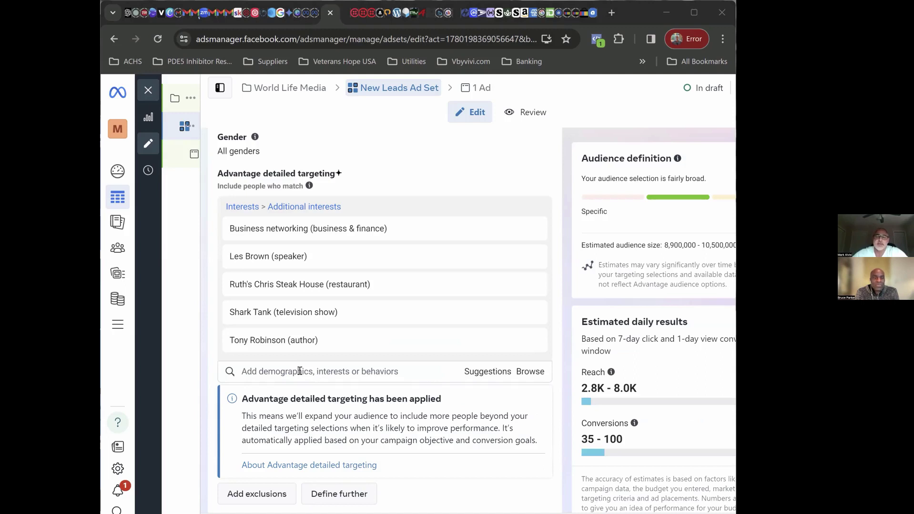
Search the detailed targeting for the copied term "Investing" and include the interest Investment (business & finance)
click(347, 368)
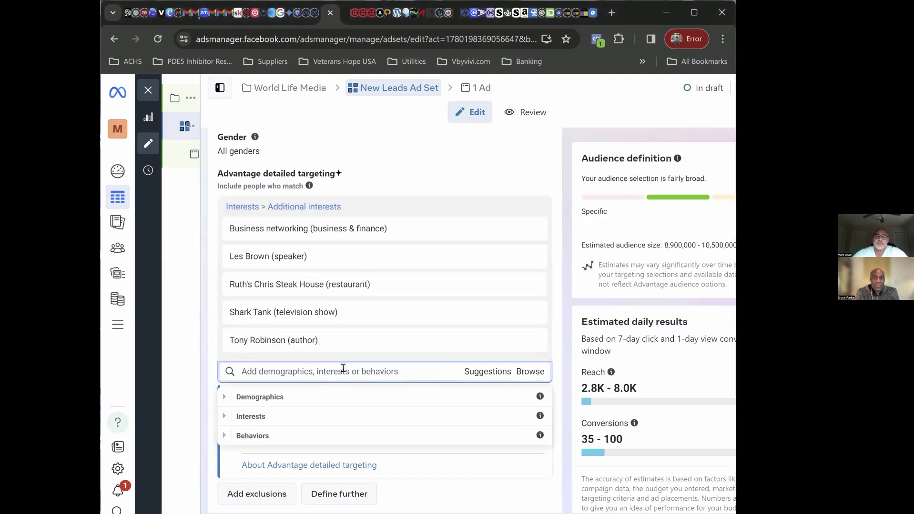
right_click(341, 369)
click(366, 205)
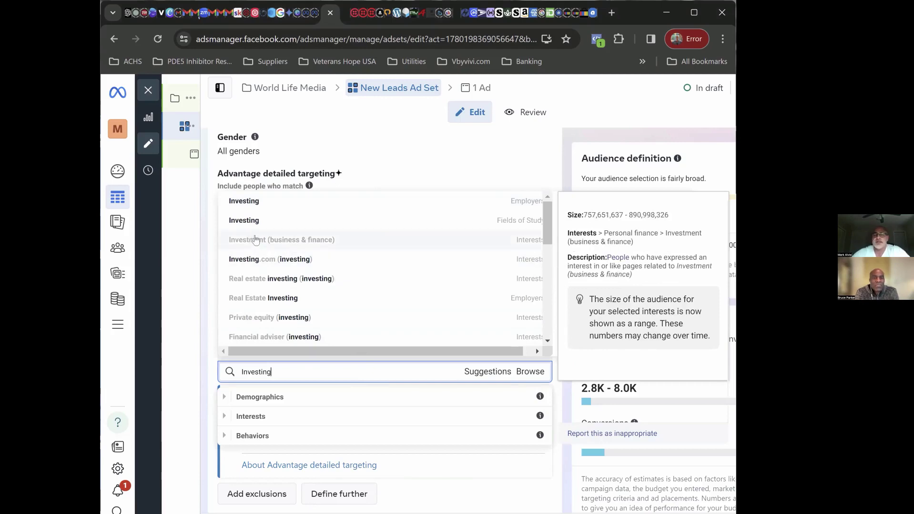
click(453, 286)
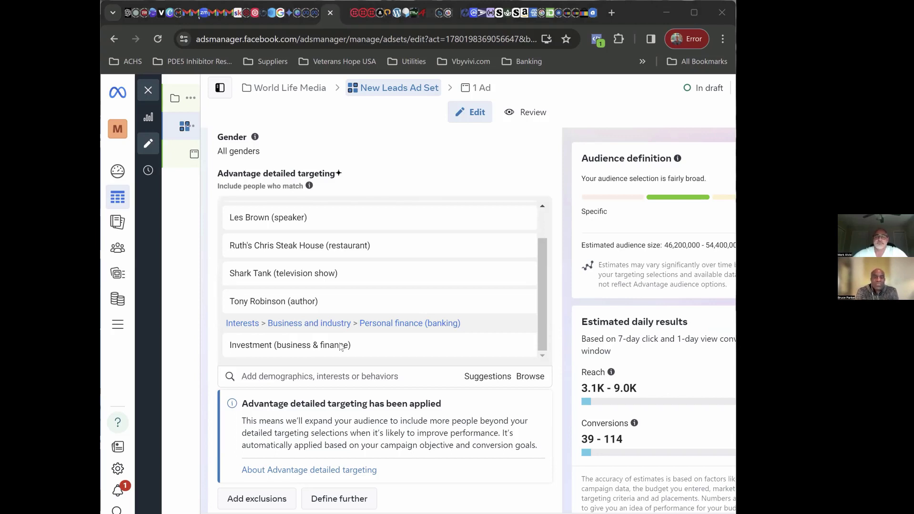
Search the detailed targeting for "Money Management" and clear the search without including an option
right_click(339, 375)
click(358, 210)
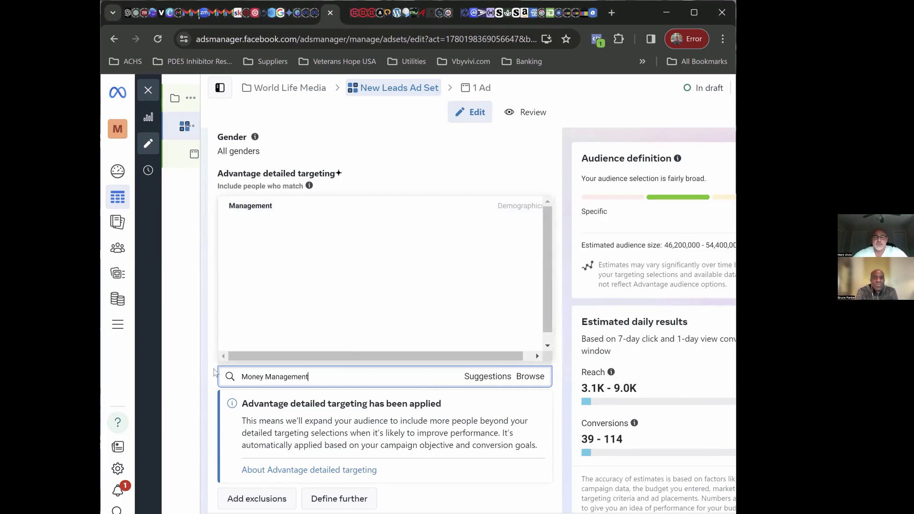
key(ctrl+a)
key(BackSpace)
Search the detailed targeting for "Property investment" and include the interest Property investment club (investing)
right_click(336, 375)
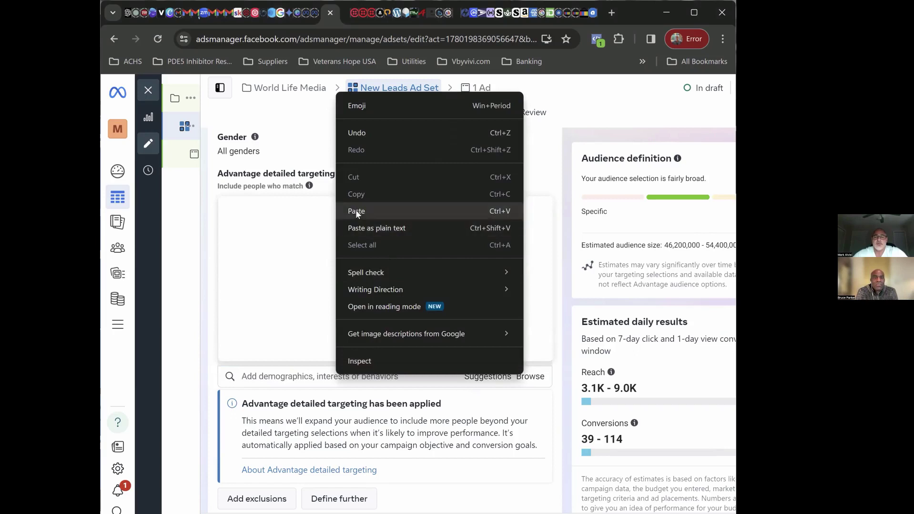
click(355, 210)
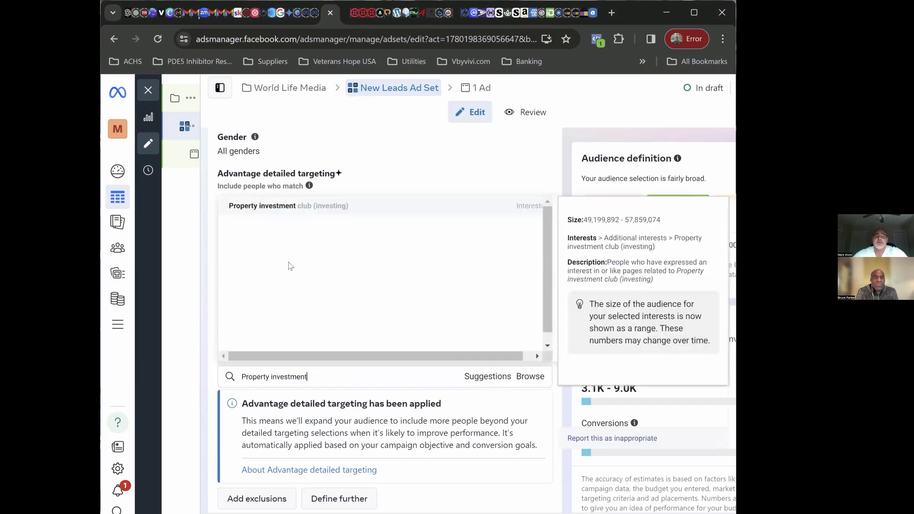
click(283, 210)
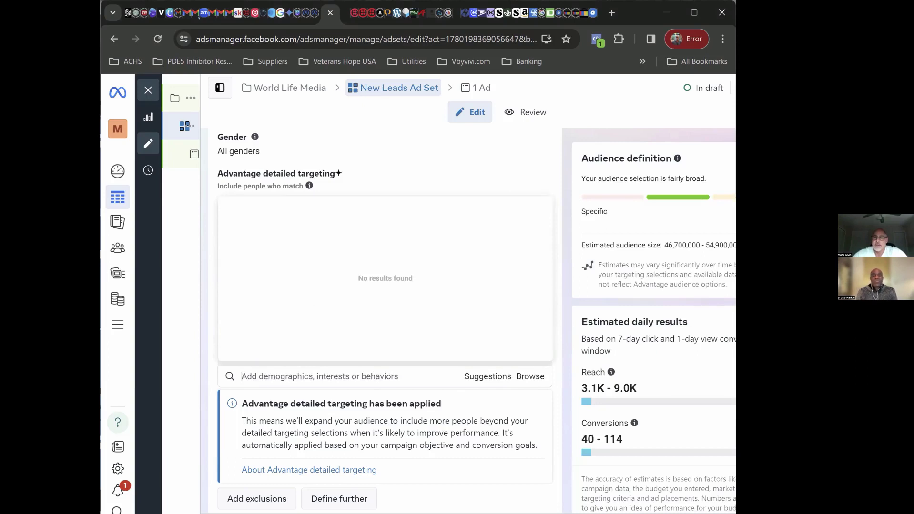
key(alt+Tab)
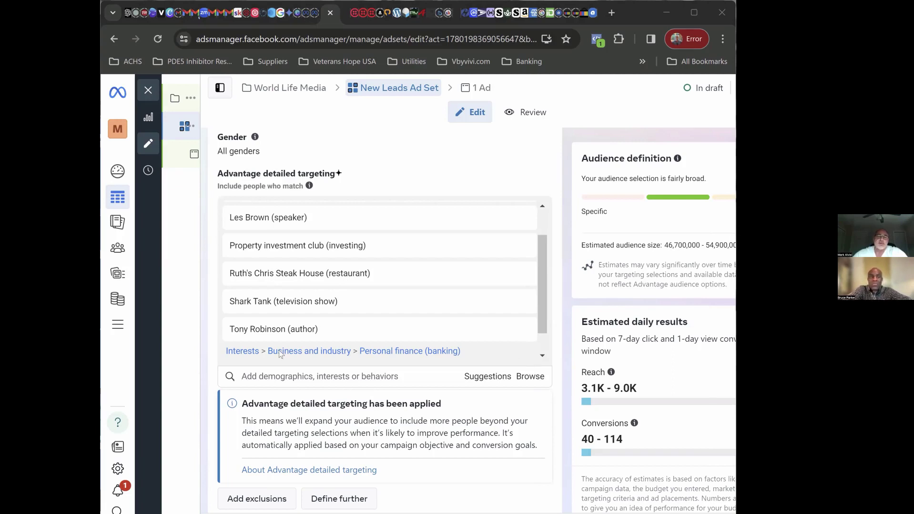
Search the detailed targeting for "ceo" and include the job title MD/CEO
click(324, 377)
text(ceo)
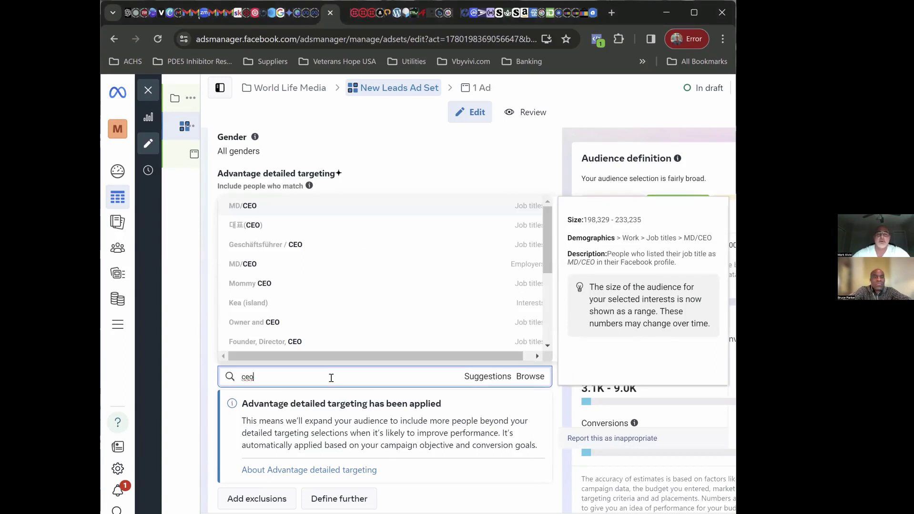
click(256, 206)
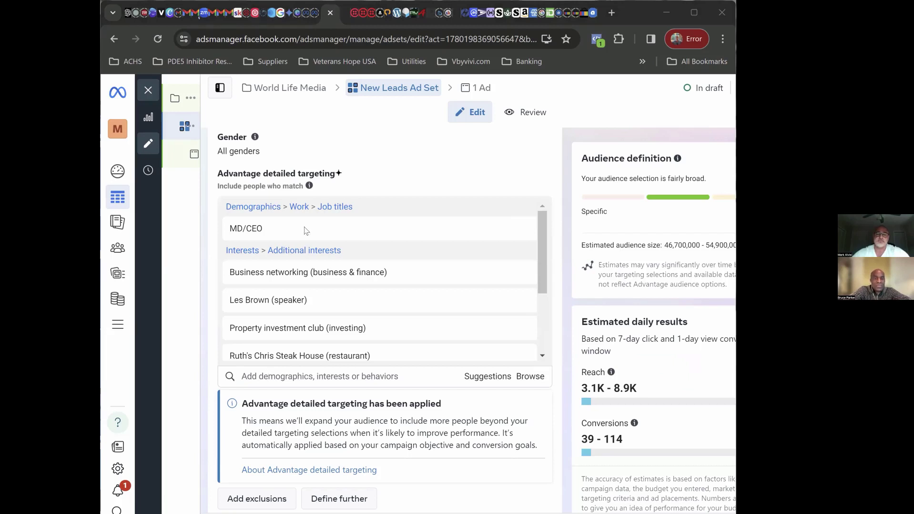
Try the employer Chamber of commerce in the detailed targeting and remove it again
right_click(243, 378)
click(266, 156)
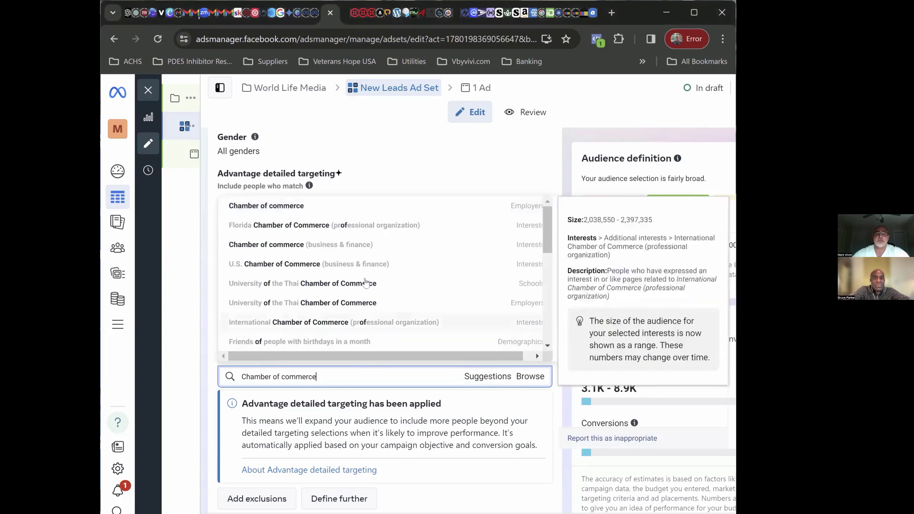
click(282, 208)
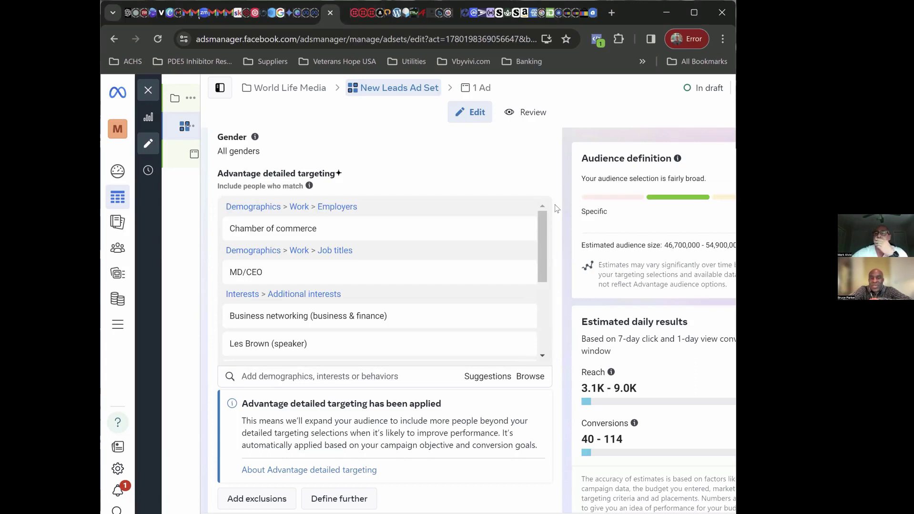
mouse_move(543, 218)
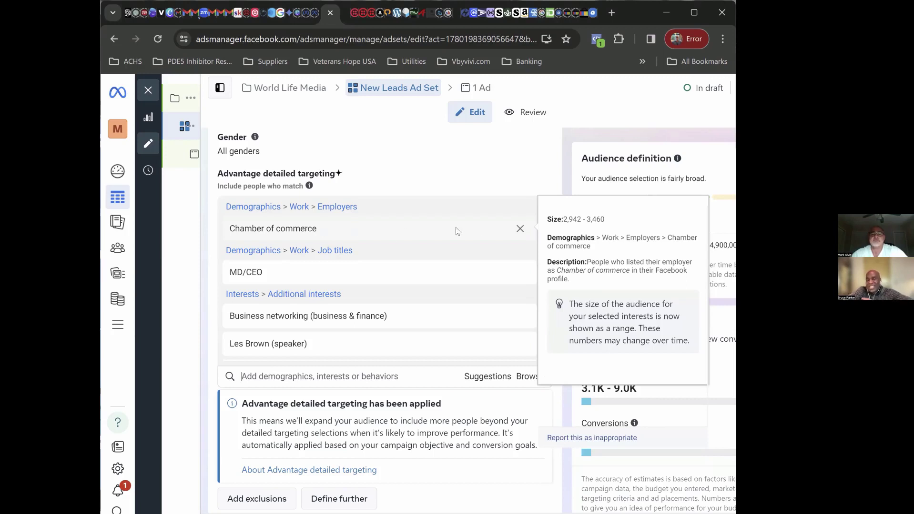
click(520, 229)
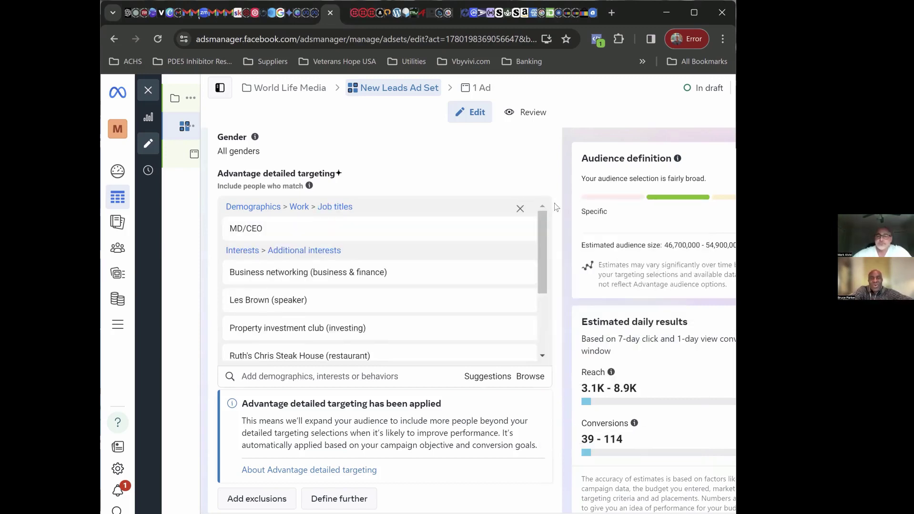
Examine the audience settings below the detailed targeting and the additional placement options for brand safety and suitability
scroll(555, 206, down, 4)
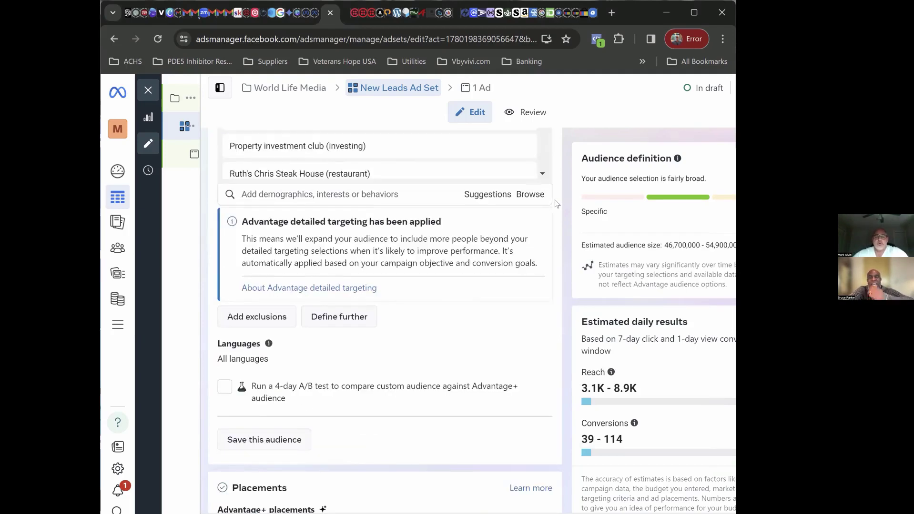
scroll(556, 203, up, 3)
scroll(556, 204, down, 5)
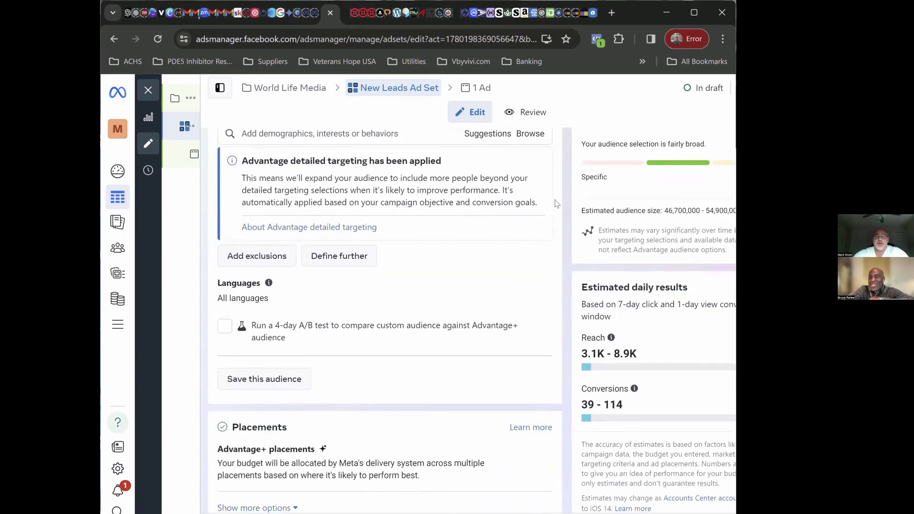
scroll(556, 204, down, 1)
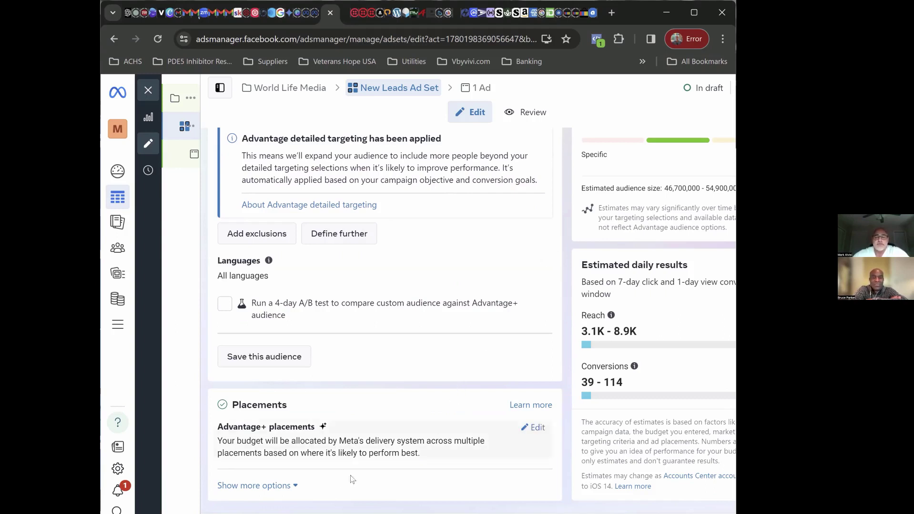
click(261, 487)
scroll(346, 371, down, 4)
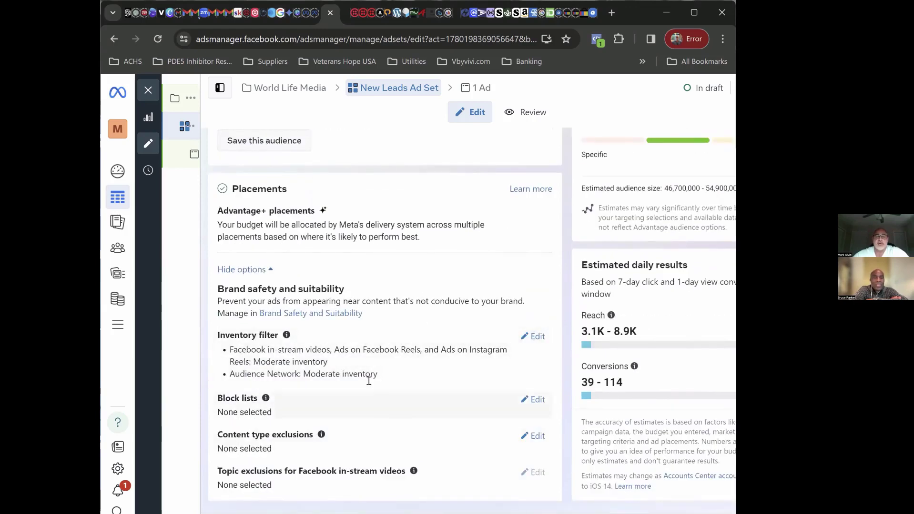
scroll(412, 283, up, 1)
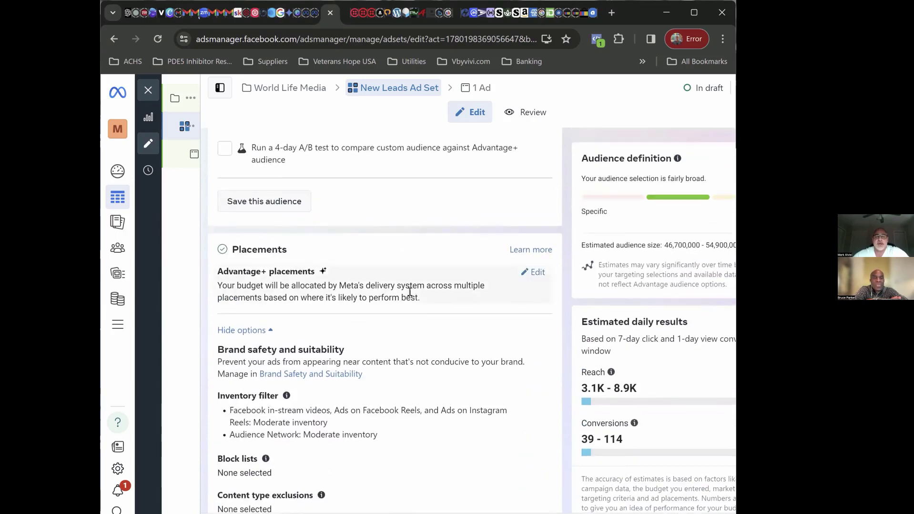
scroll(414, 328, up, 3)
scroll(416, 331, up, 1)
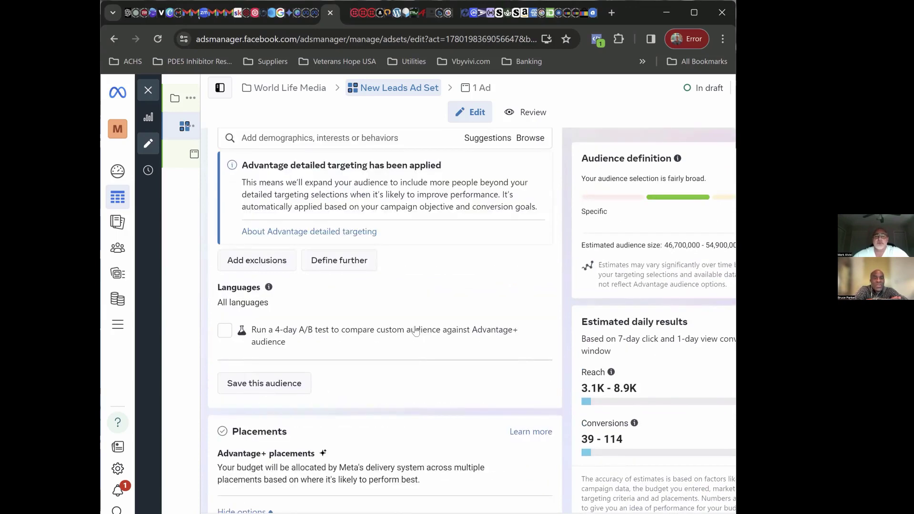
Switch the ad set from Advantage+ placements to Manual placements and show its platform and placement choices
scroll(417, 330, down, 5)
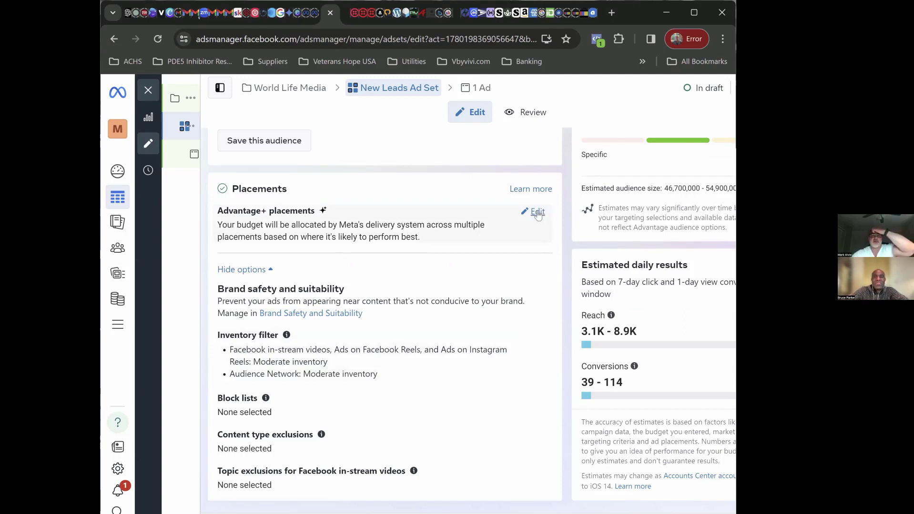
click(537, 212)
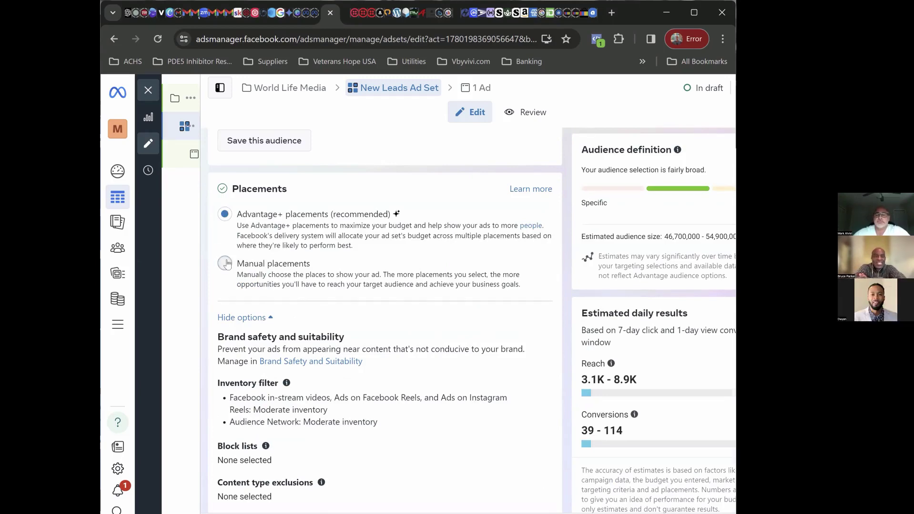
click(225, 264)
scroll(469, 309, down, 3)
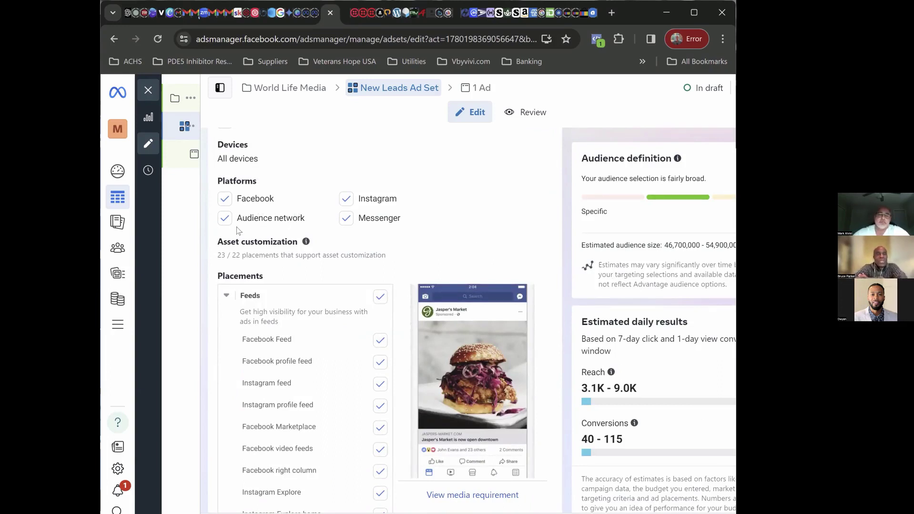
Exclude the Audience network and Messenger platforms, and deselect the Stories and Reels, In-stream ads for videos and reels, and Search results placement groups
click(224, 218)
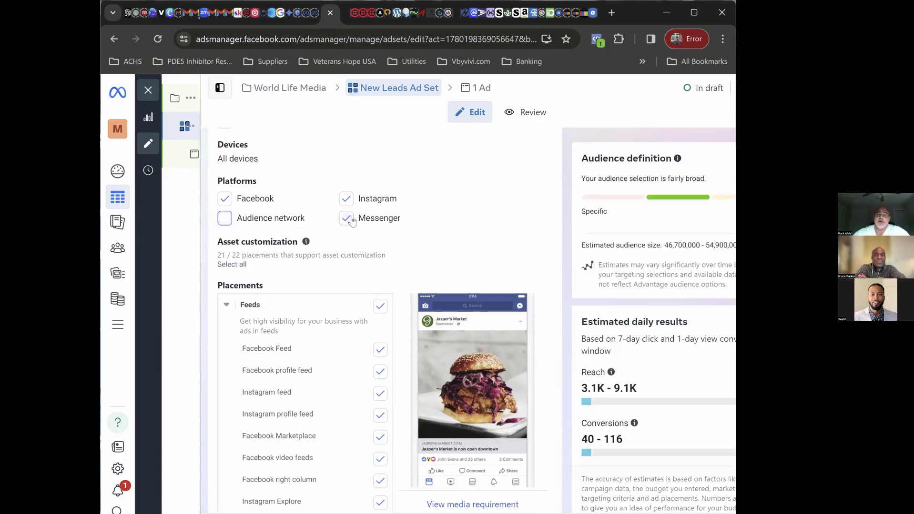
click(346, 218)
scroll(400, 267, down, 3)
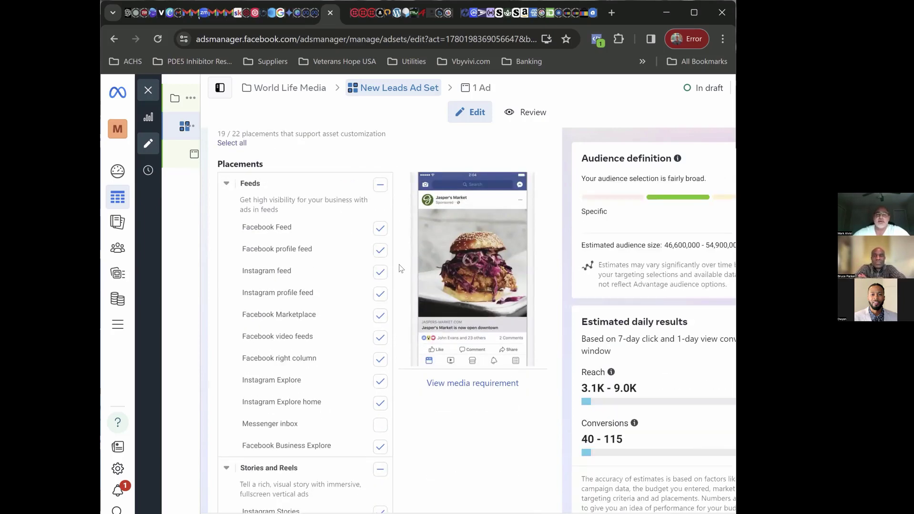
scroll(395, 314, down, 5)
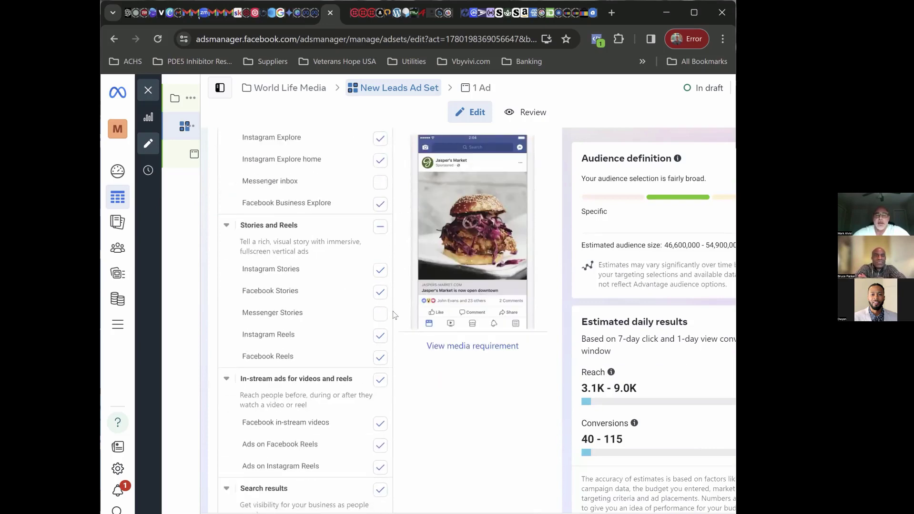
click(378, 227)
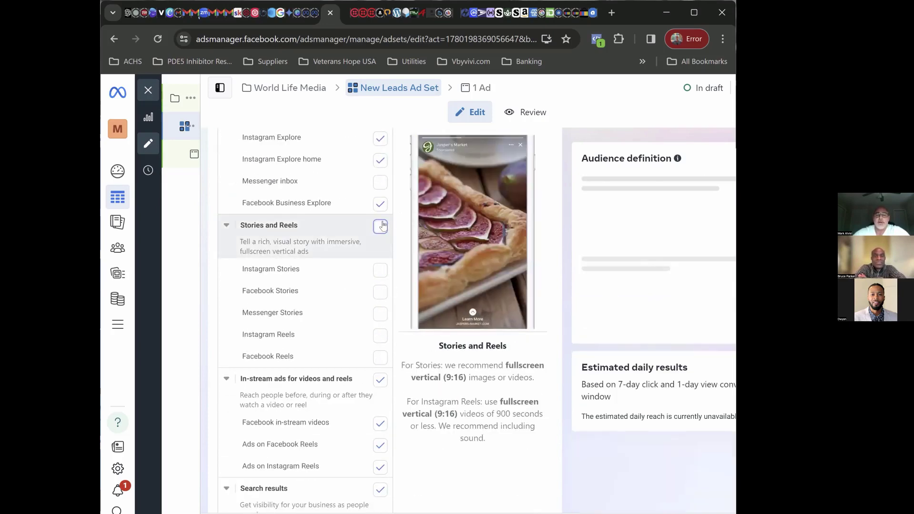
scroll(397, 322, down, 3)
click(381, 259)
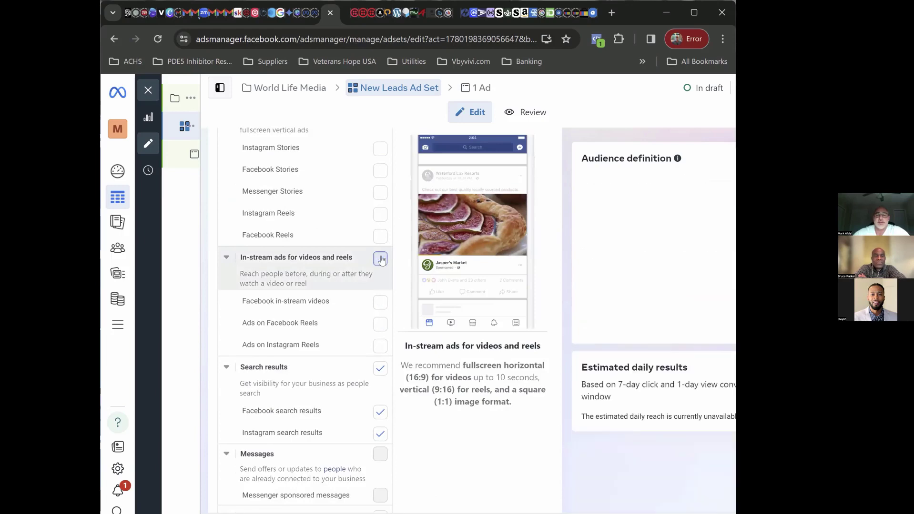
scroll(380, 259, down, 1)
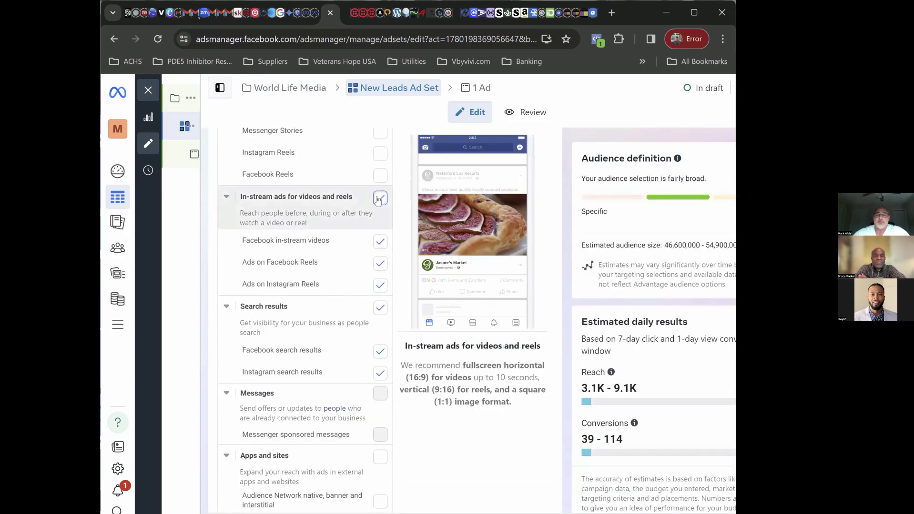
click(380, 309)
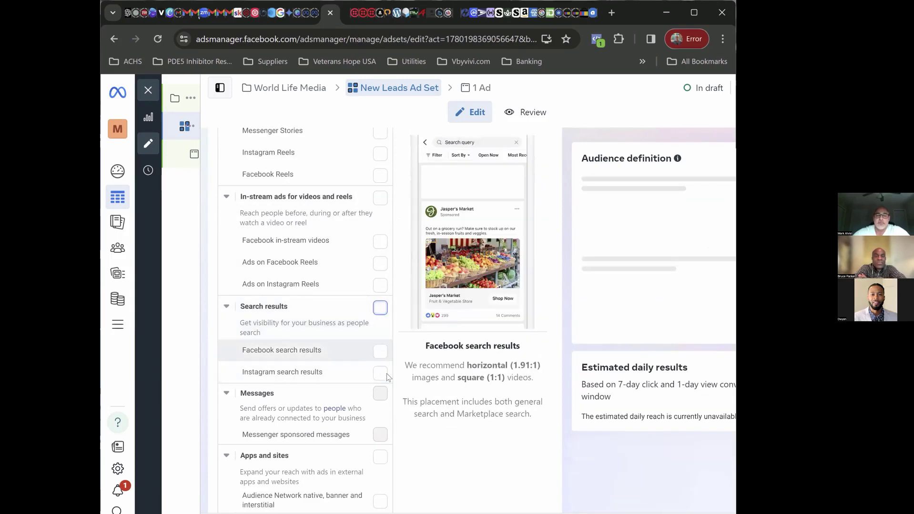
scroll(388, 395, down, 2)
Deselect the feed placements Facebook Marketplace, Facebook video feeds, Facebook right column, Instagram Explore, Instagram Explore home and Facebook Business Explore
scroll(393, 404, up, 6)
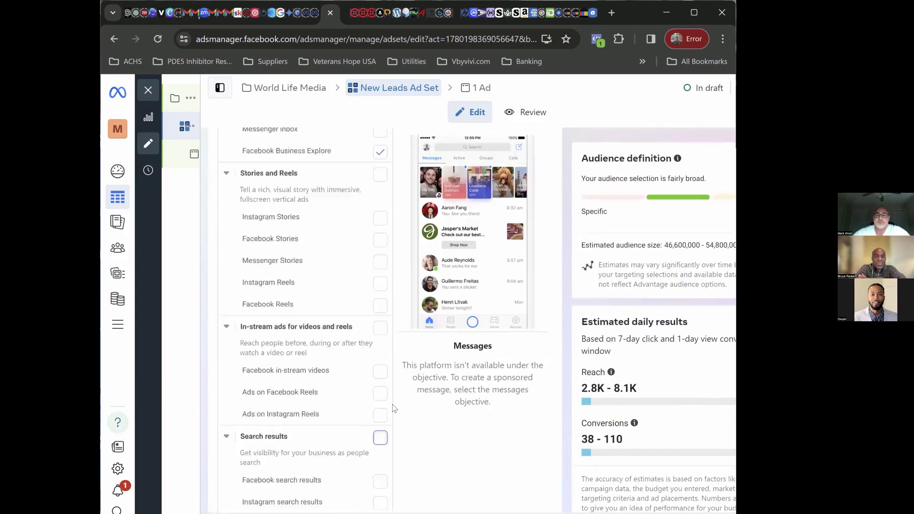
scroll(393, 407, down, 3)
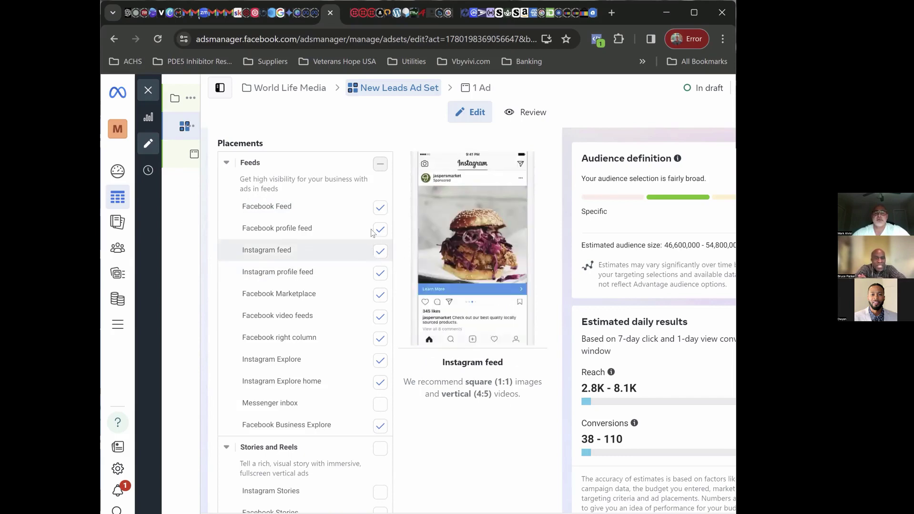
click(380, 294)
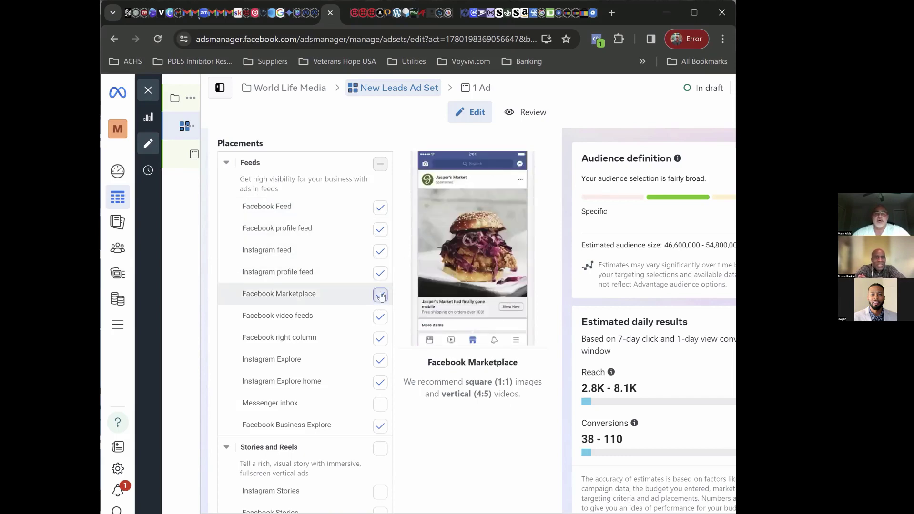
click(380, 315)
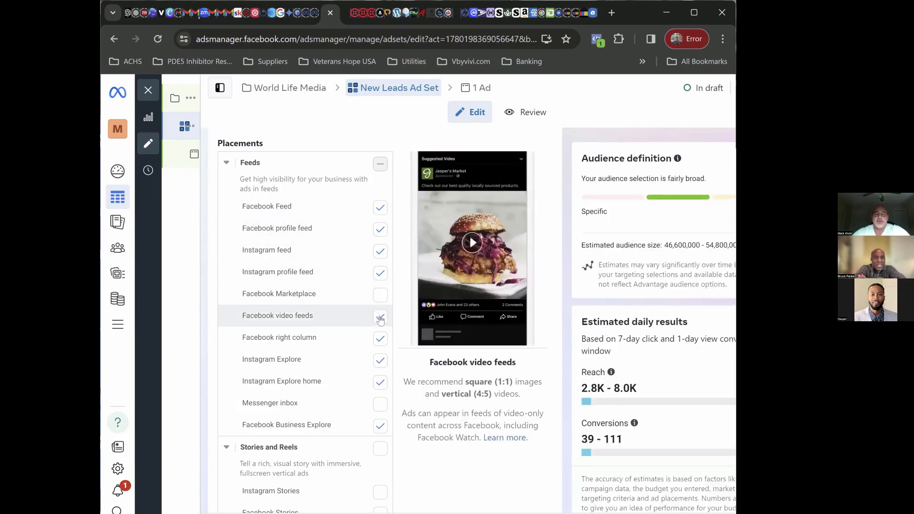
click(377, 344)
click(380, 361)
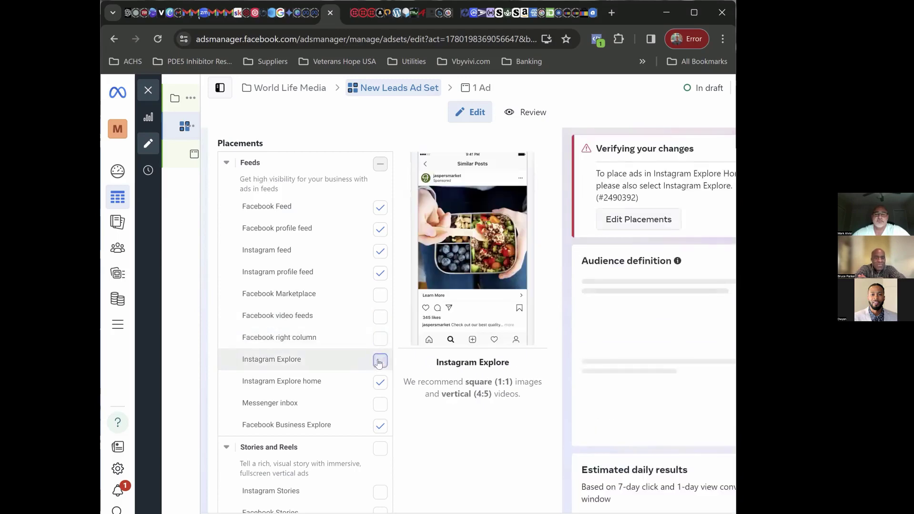
click(380, 382)
scroll(403, 442, up, 2)
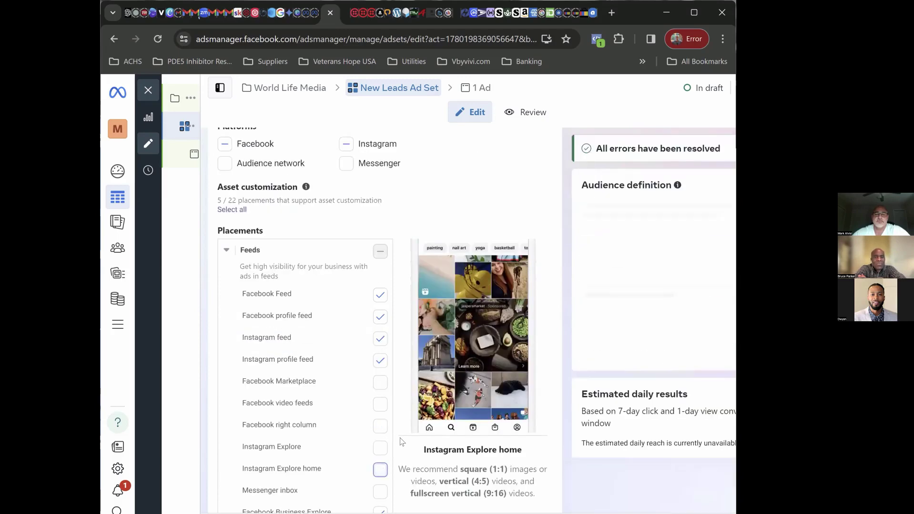
scroll(396, 422, down, 1)
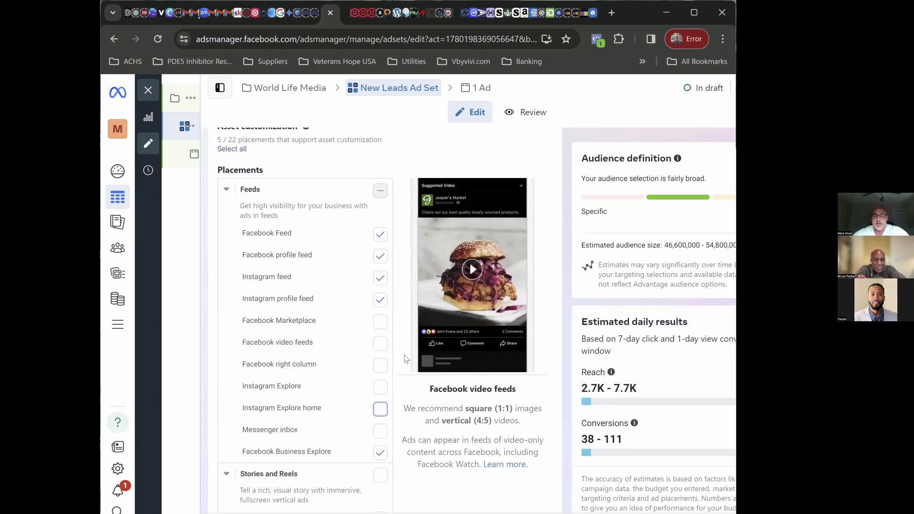
scroll(405, 358, down, 3)
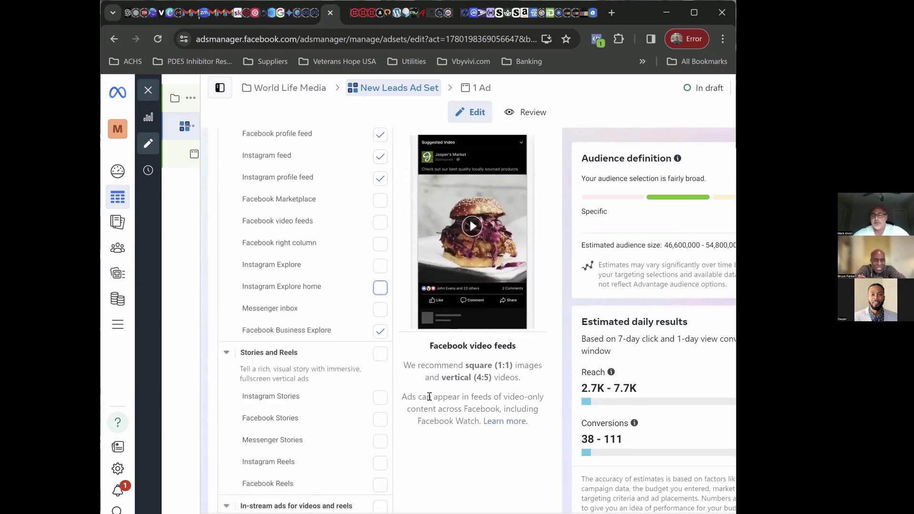
click(379, 331)
scroll(419, 447, down, 8)
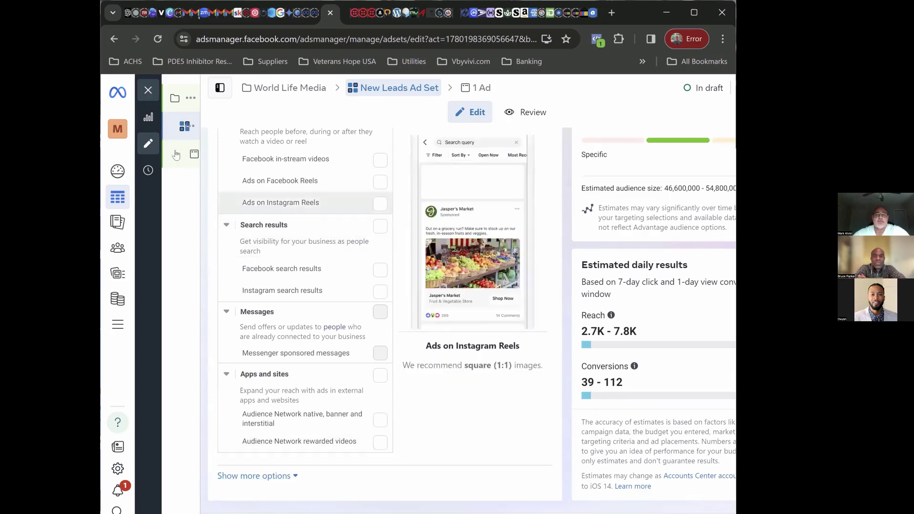
Open the New Leads Ad and examine its identity, ad setup, creative and destination settings
click(206, 159)
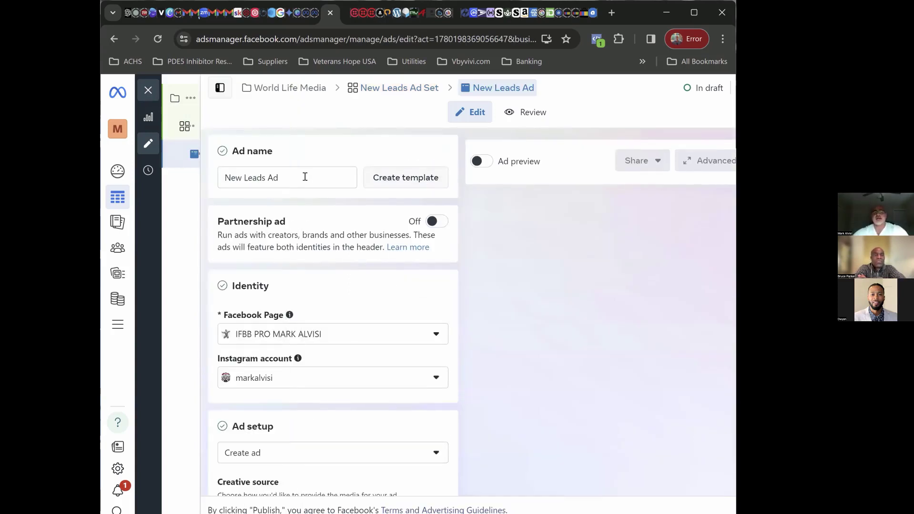
scroll(357, 240, down, 1)
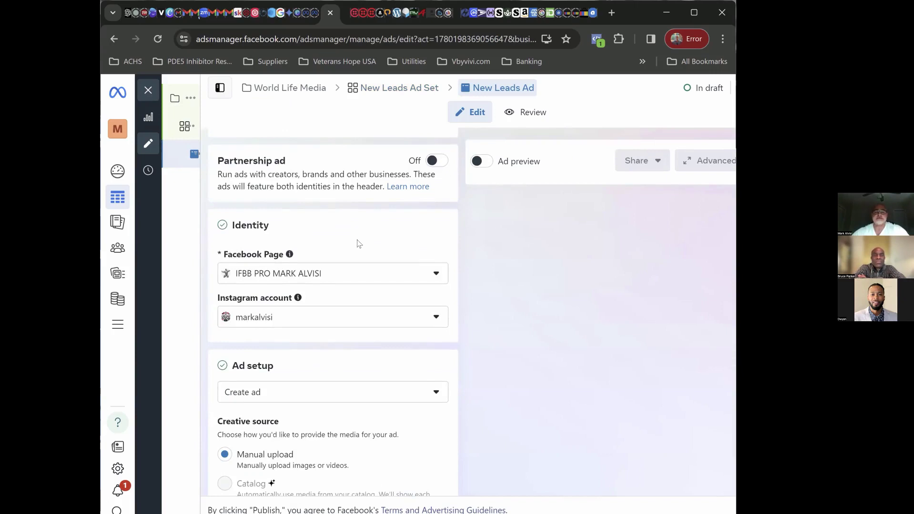
scroll(354, 233, down, 2)
scroll(351, 219, up, 1)
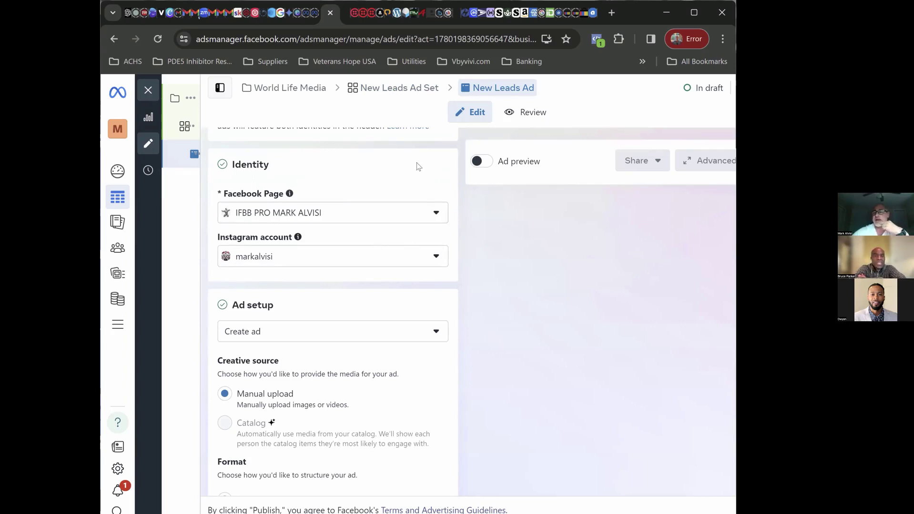
scroll(455, 224, down, 1)
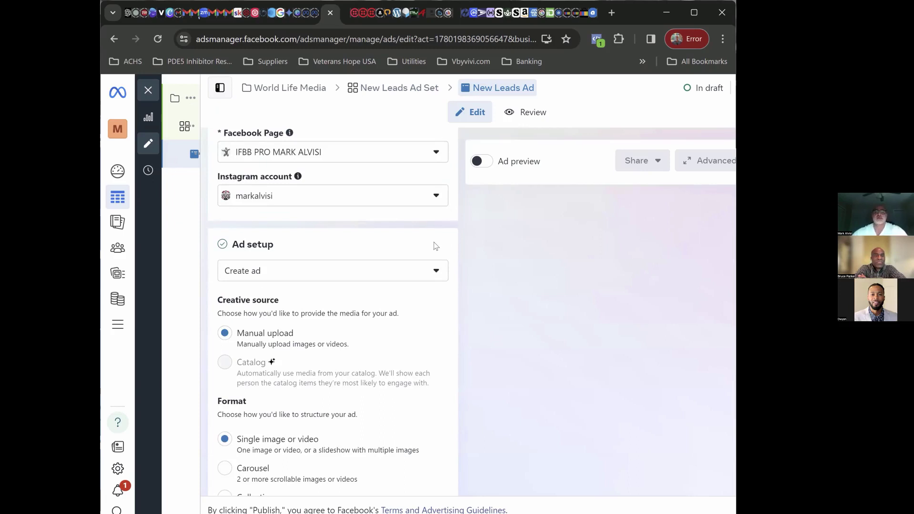
scroll(455, 248, down, 1)
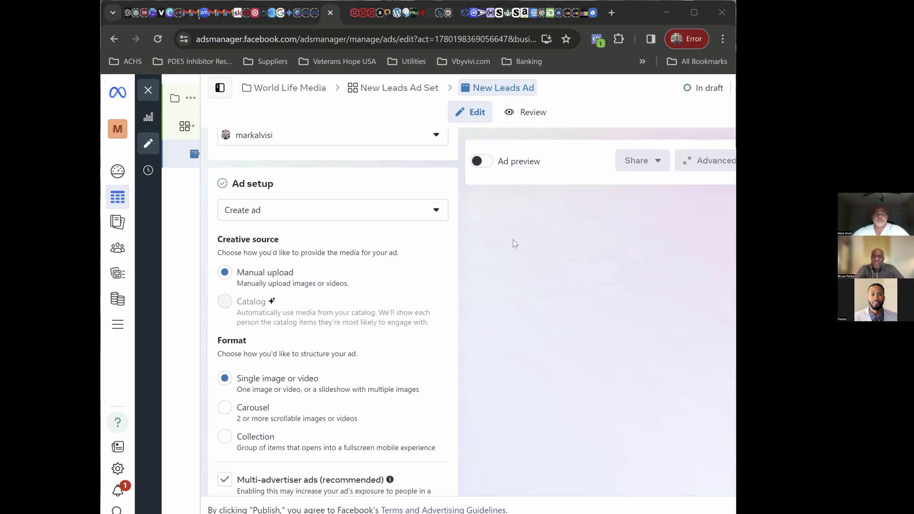
scroll(357, 290, down, 10)
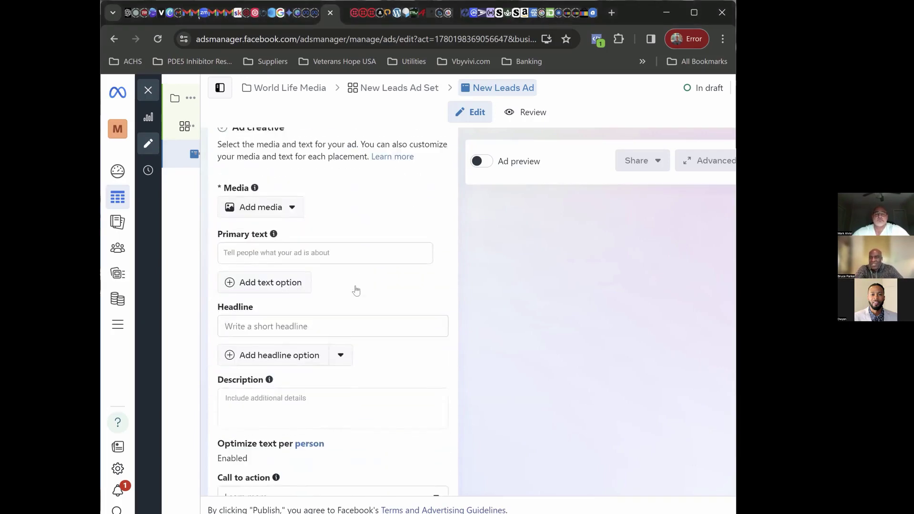
scroll(357, 289, down, 5)
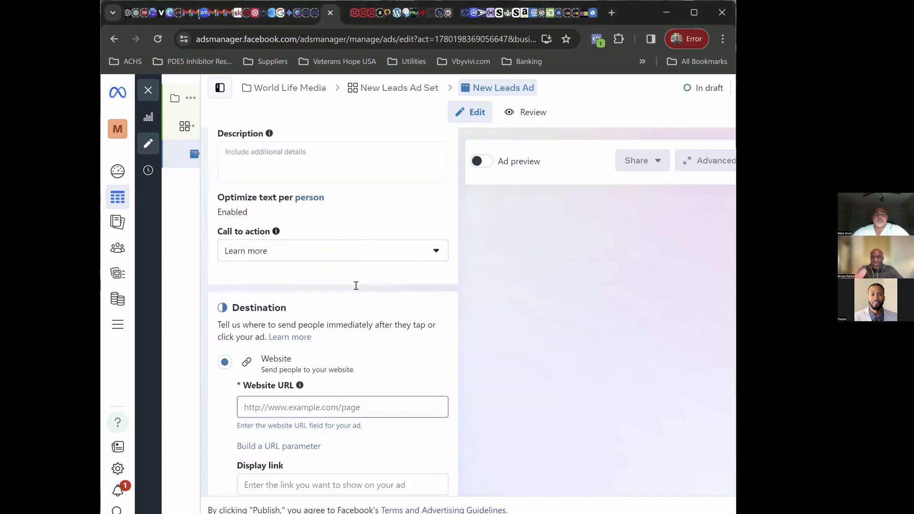
scroll(357, 289, up, 2)
scroll(357, 289, up, 6)
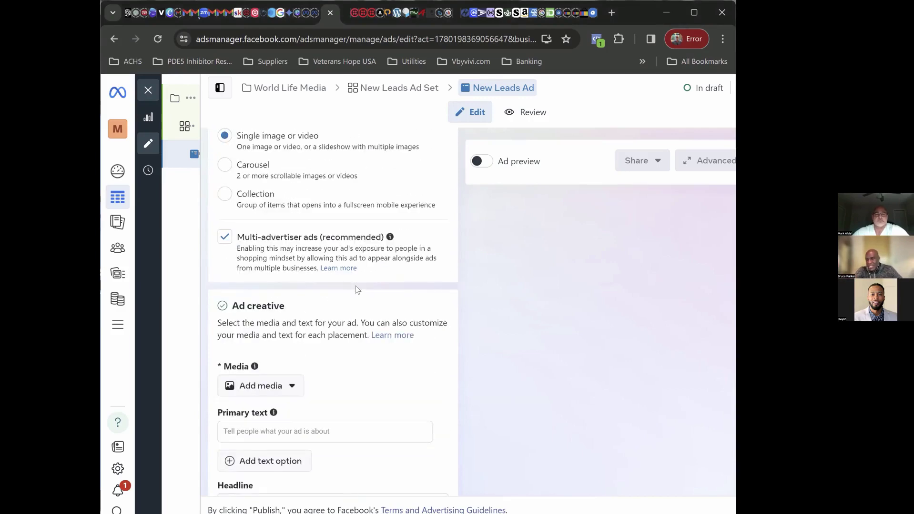
scroll(358, 290, up, 1)
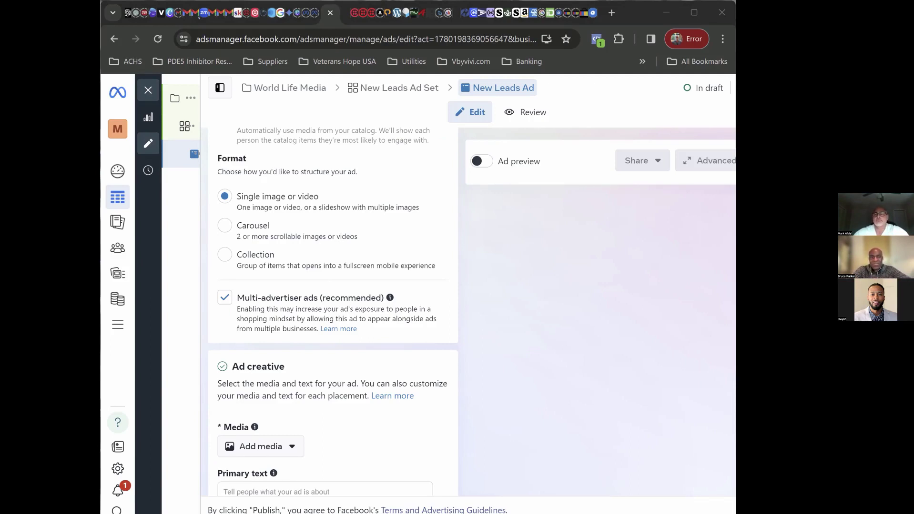
Turn off Multi-advertiser ads, and try the Carousel format before returning to Single image or video
click(431, 222)
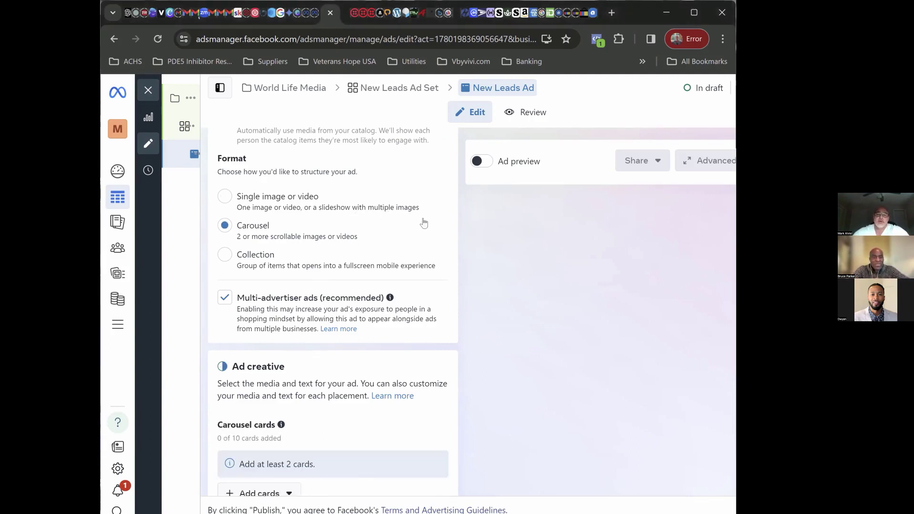
click(225, 300)
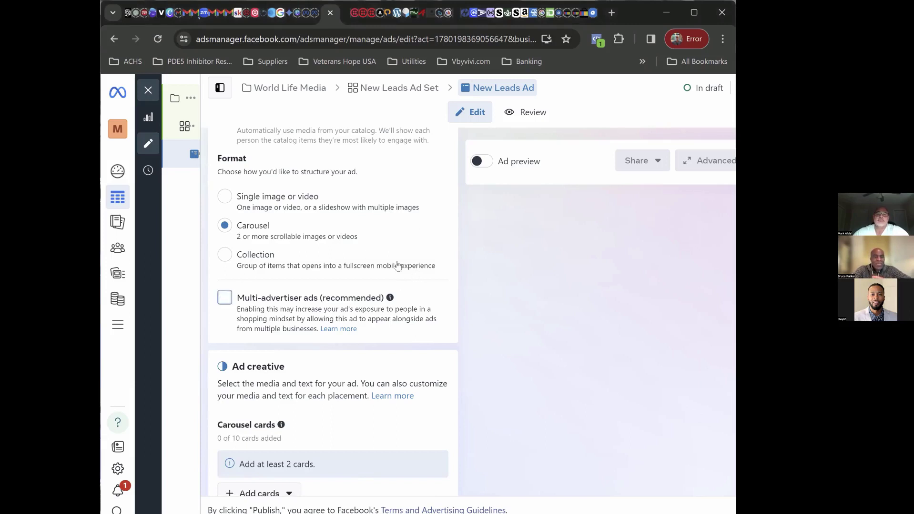
click(226, 197)
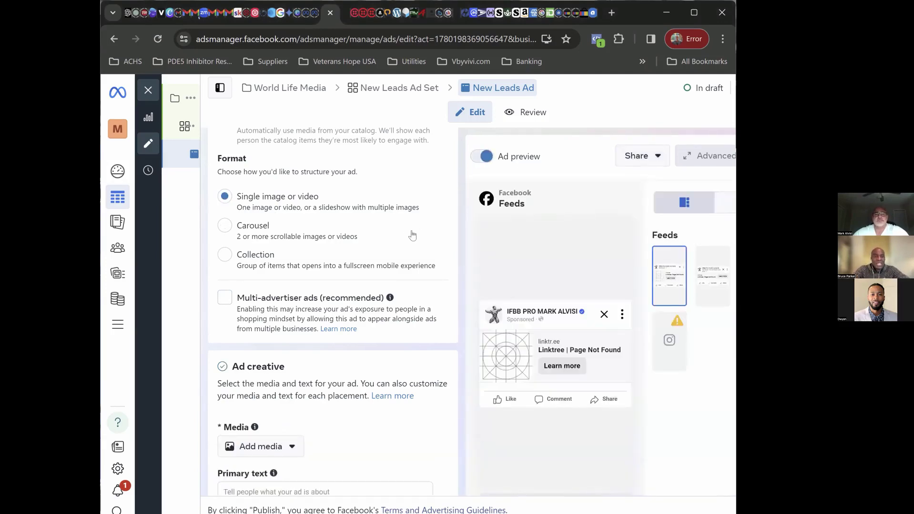
Show the media types that can be added to the ad creative and activate its empty Description field
scroll(412, 235, down, 6)
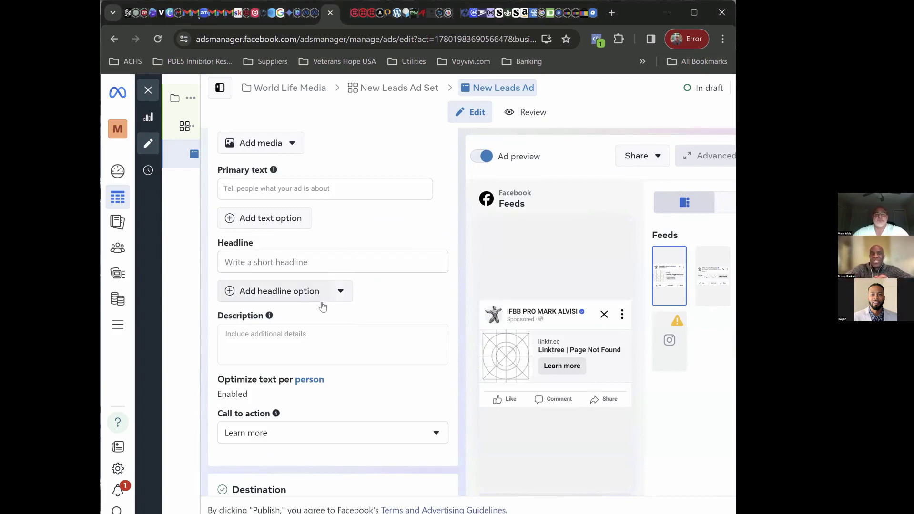
click(257, 143)
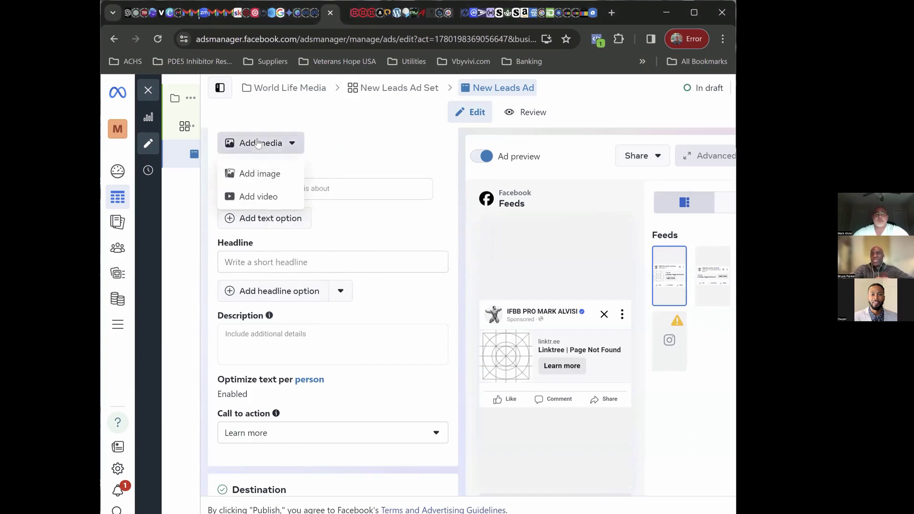
click(348, 141)
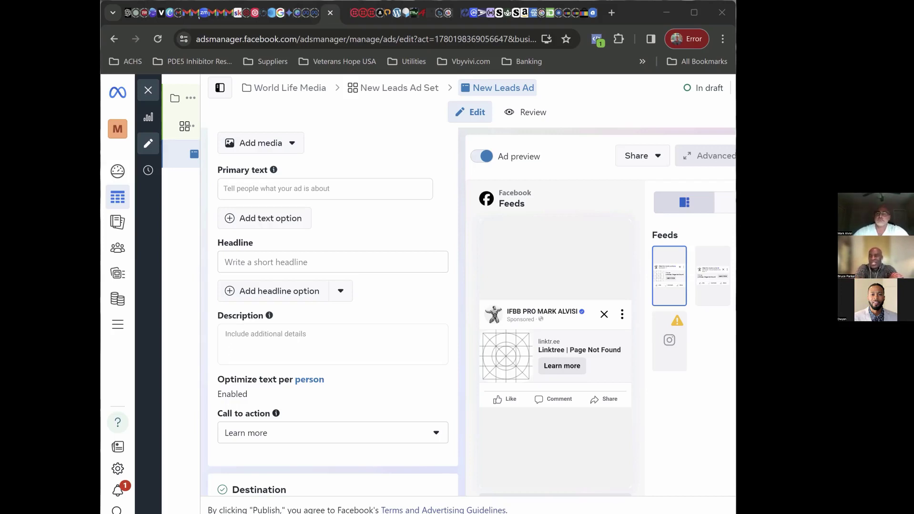
click(345, 334)
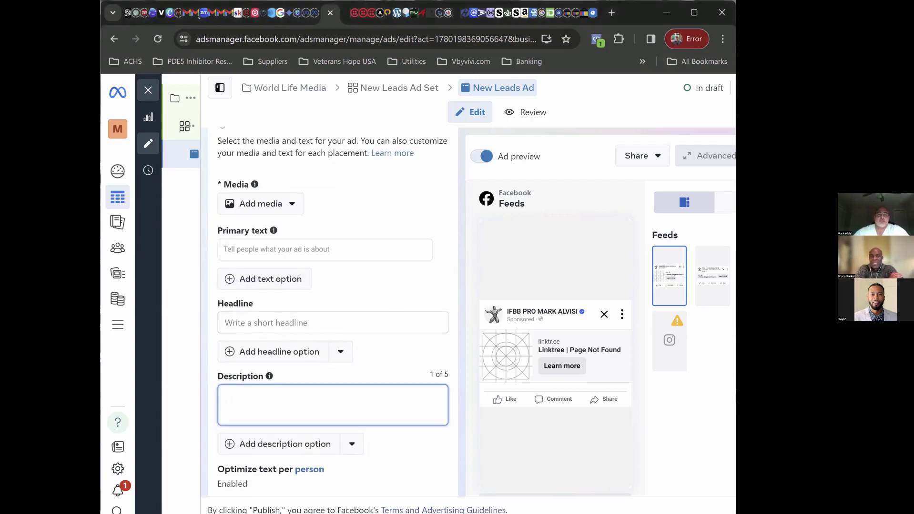
key(alt+Tab)
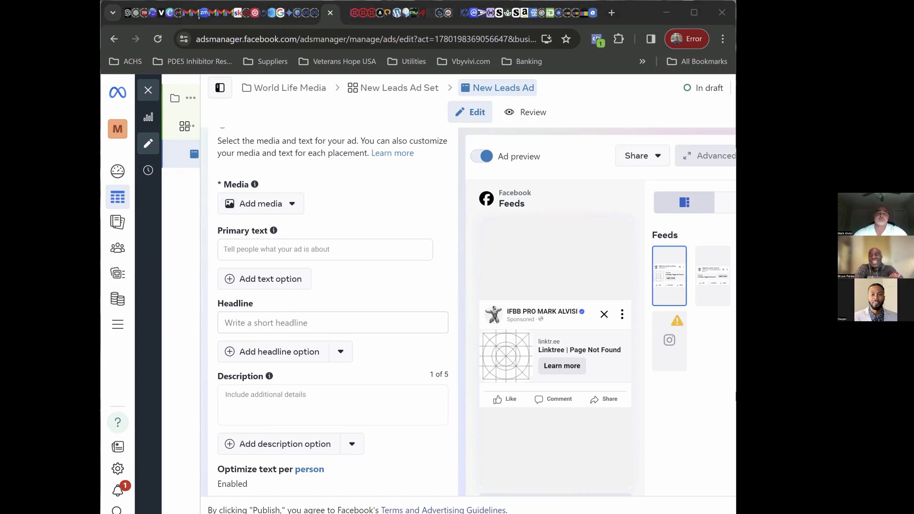
mouse_move(581, 426)
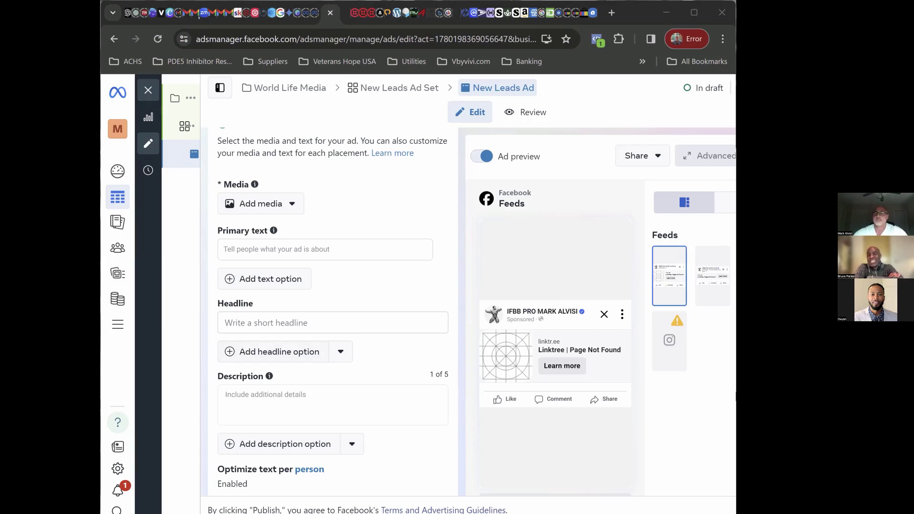